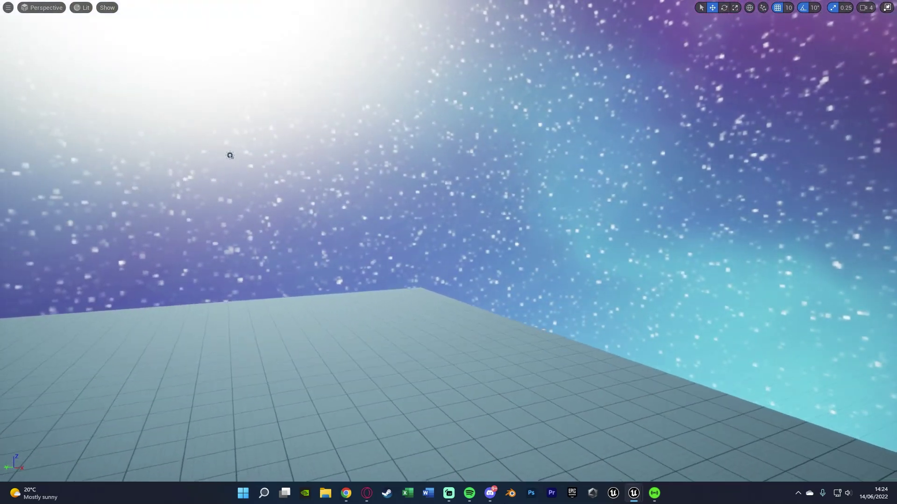
Look around the starry sky in the level, switch to Chrome and select purple in the Neonflames nebula painter
{"action": "right_click_drag", "start_coordinate": [230, 156], "coordinate": [236, 124]}
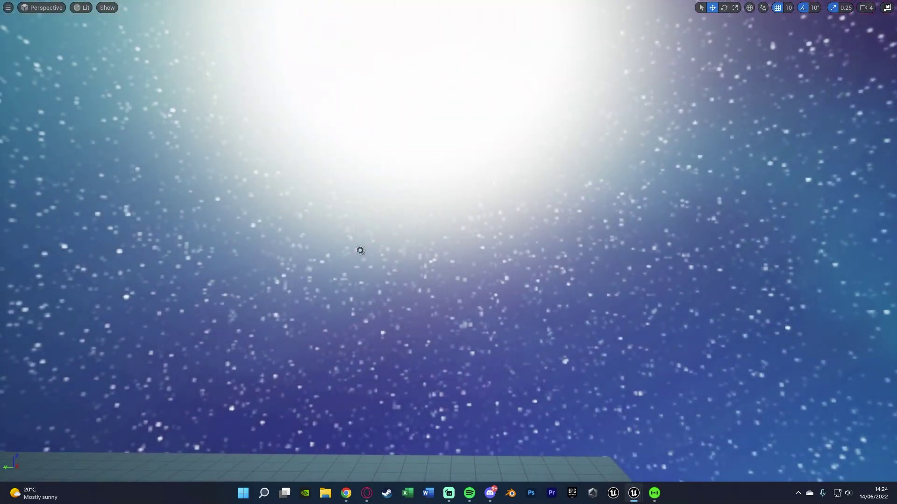
{"action": "key", "text": "alt+Tab"}
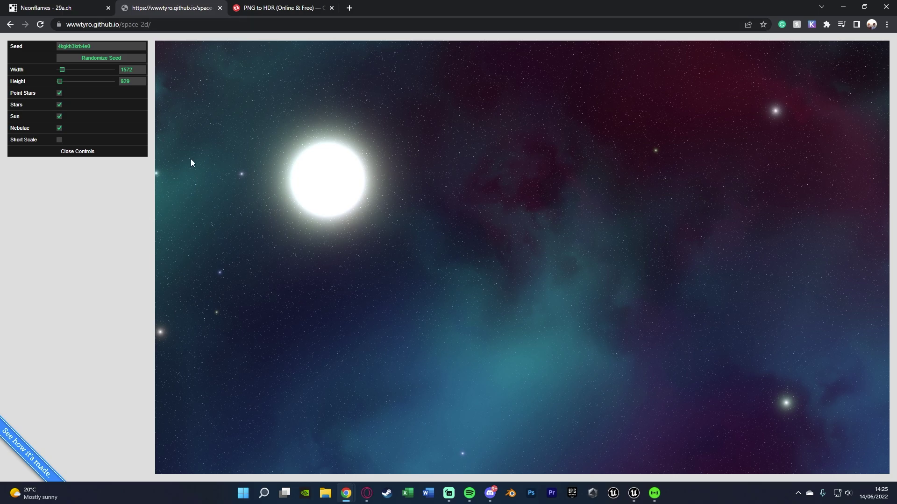
{"action": "left_click", "coordinate": [81, 8]}
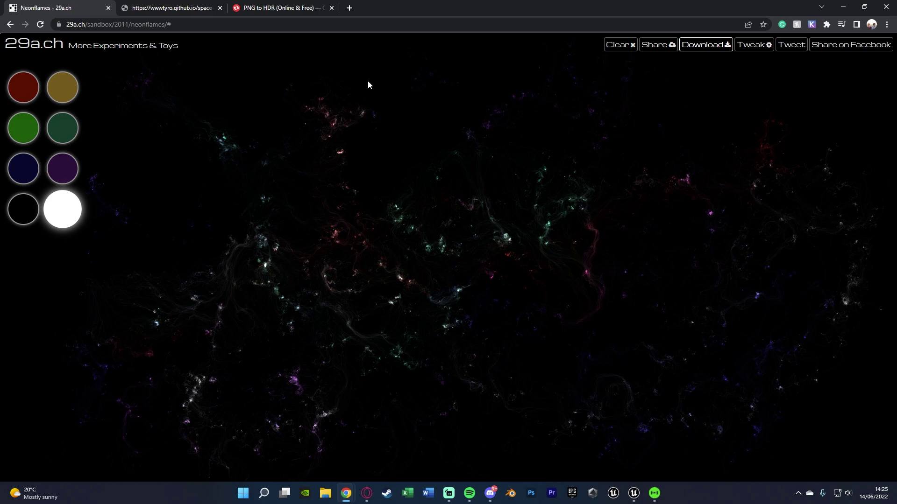
{"action": "left_click", "coordinate": [68, 170]}
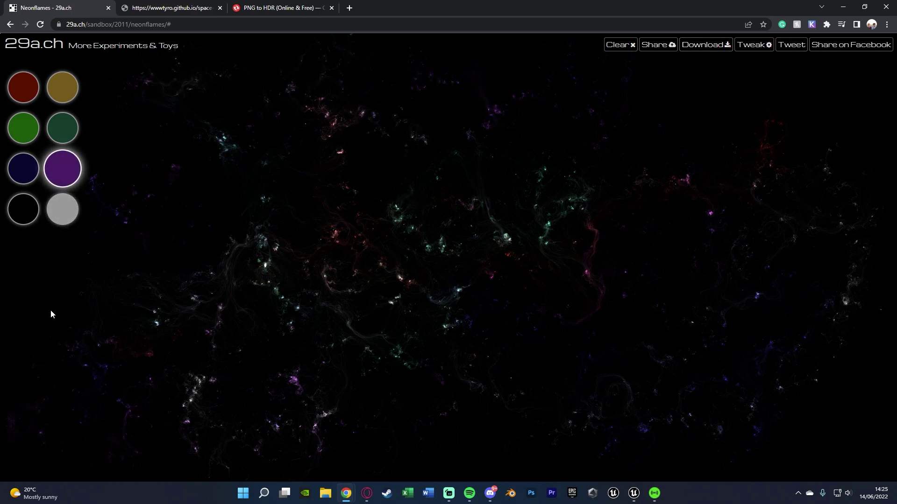
Randomize the seed in the space-2d generator repeatedly until it produces a blue and dark red nebula with a large white sun
{"action": "left_click", "coordinate": [177, 7]}
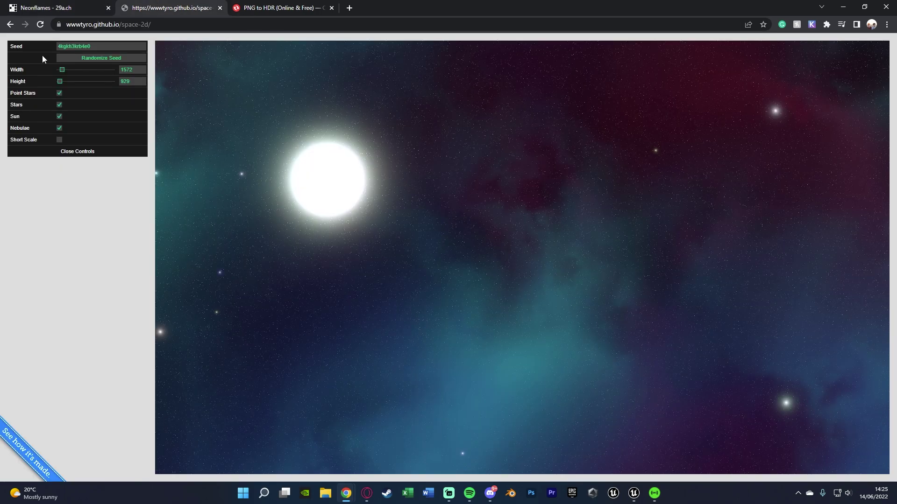
{"action": "left_click", "coordinate": [86, 59]}
{"action": "left_click", "coordinate": [86, 58]}
{"action": "left_click", "coordinate": [86, 58]}
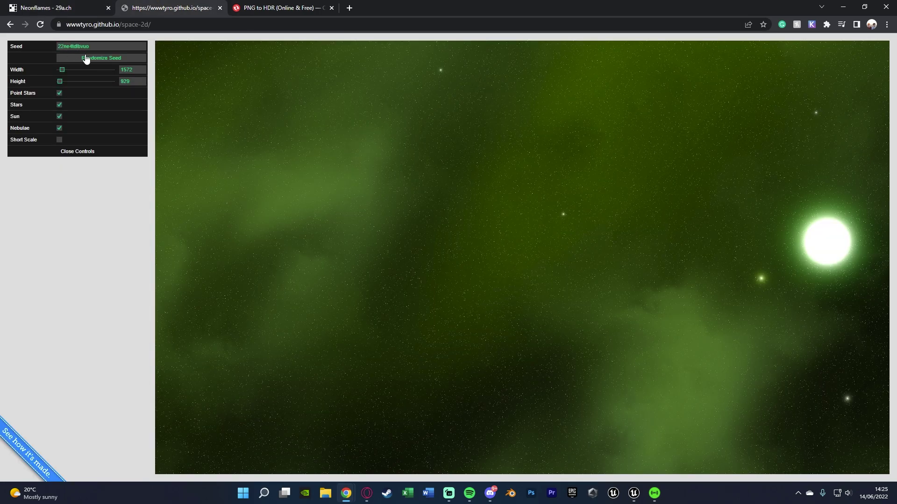
{"action": "left_click", "coordinate": [86, 58]}
{"action": "left_click", "coordinate": [85, 58]}
{"action": "left_click", "coordinate": [86, 58]}
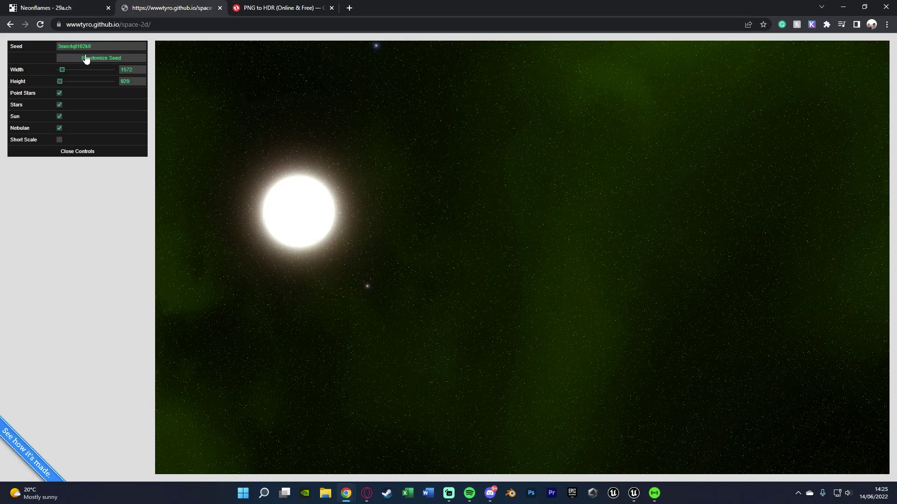
{"action": "left_click", "coordinate": [85, 58]}
{"action": "left_click", "coordinate": [86, 58]}
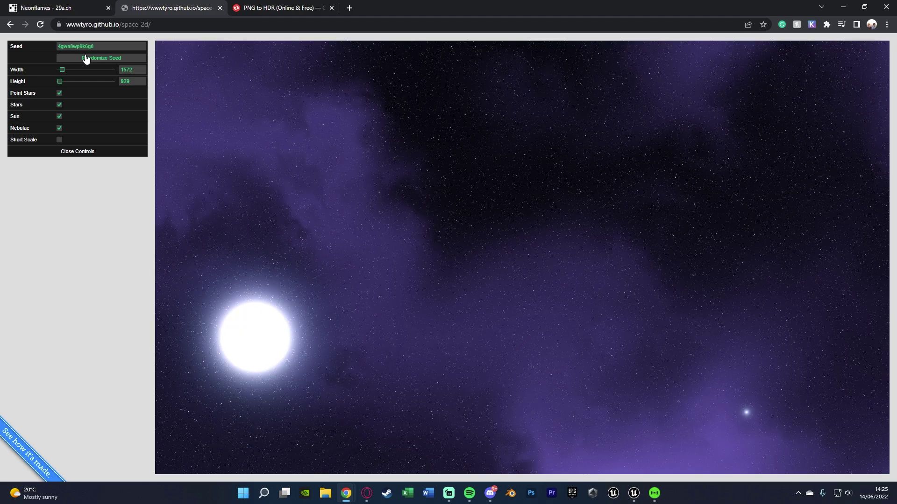
{"action": "left_click", "coordinate": [86, 59]}
{"action": "left_click", "coordinate": [86, 58]}
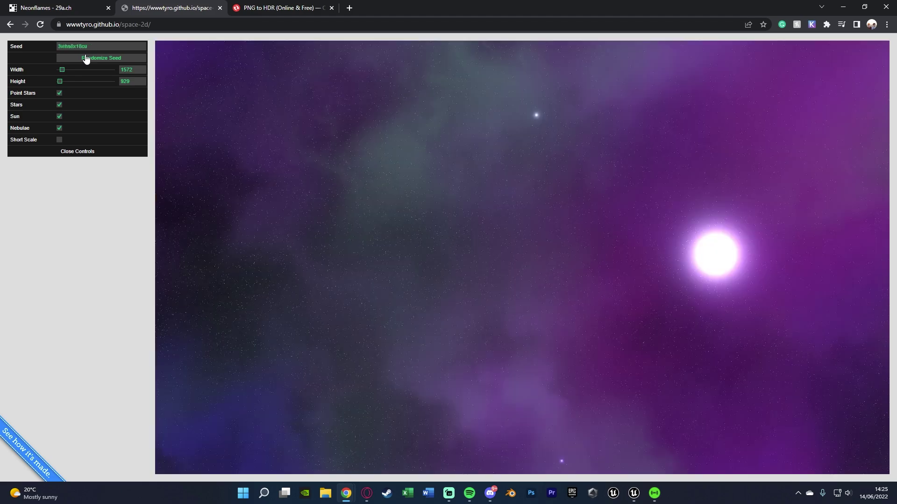
{"action": "left_click", "coordinate": [86, 58]}
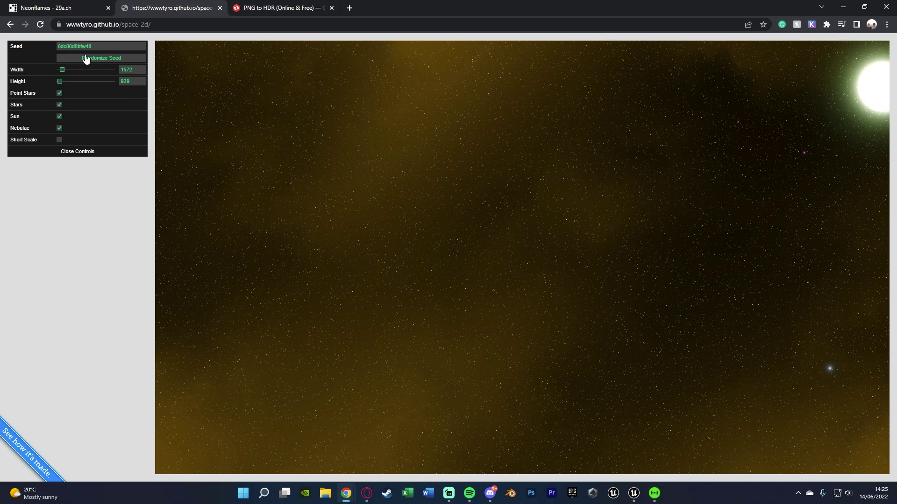
{"action": "left_click", "coordinate": [86, 58]}
{"action": "left_click", "coordinate": [86, 58]}
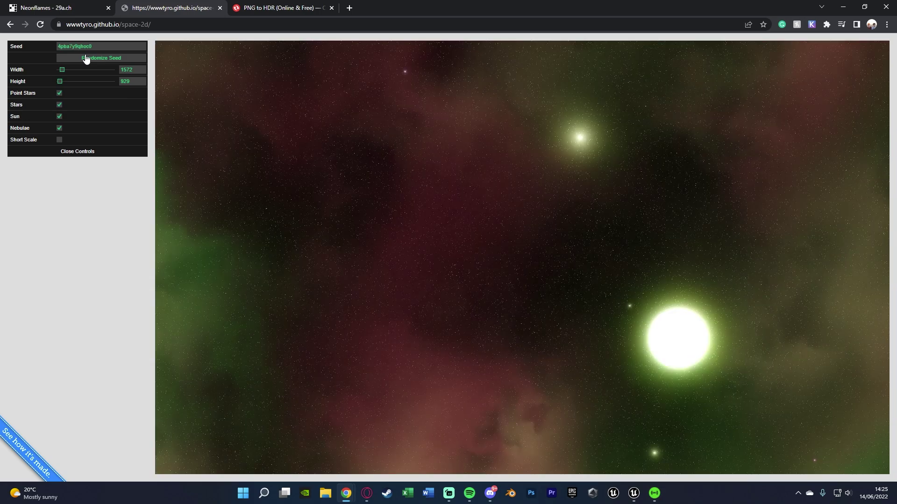
{"action": "left_click", "coordinate": [86, 59]}
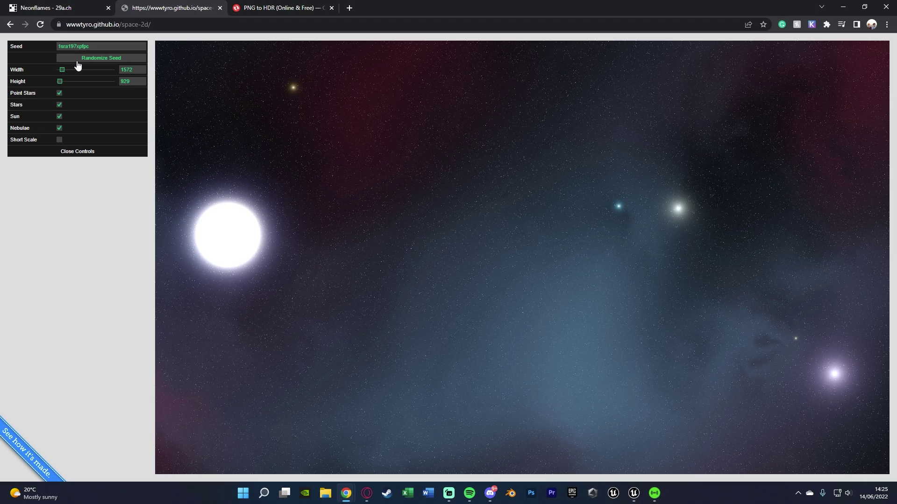
Save the generated space image as SpaceSky.png in the Downloads folder, replacing the existing file
{"action": "right_click", "coordinate": [414, 117]}
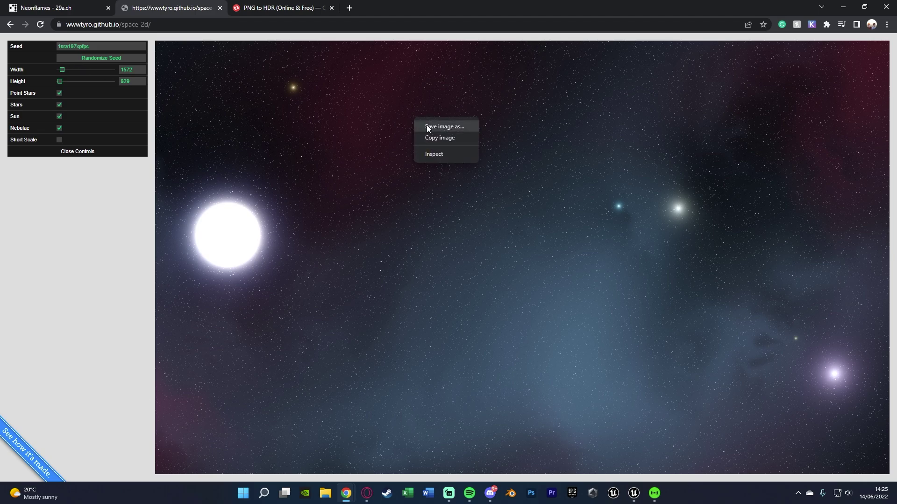
{"action": "left_click", "coordinate": [427, 125]}
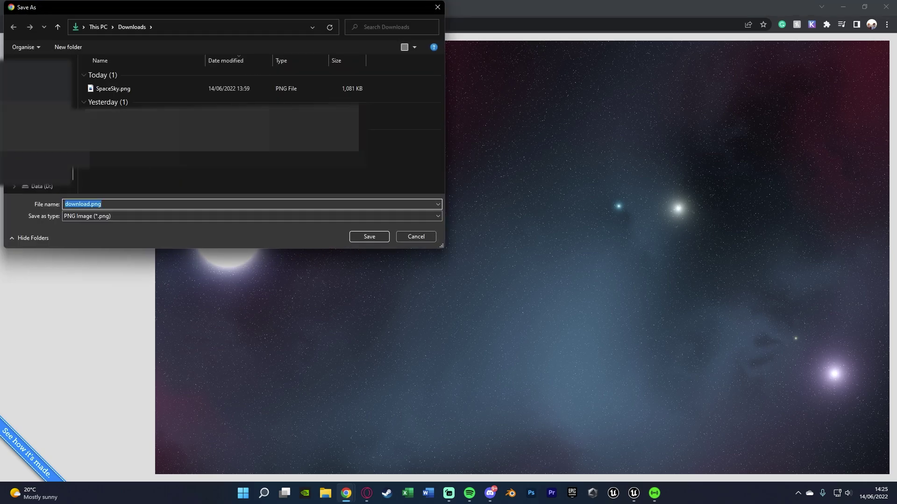
{"action": "left_click", "coordinate": [159, 88]}
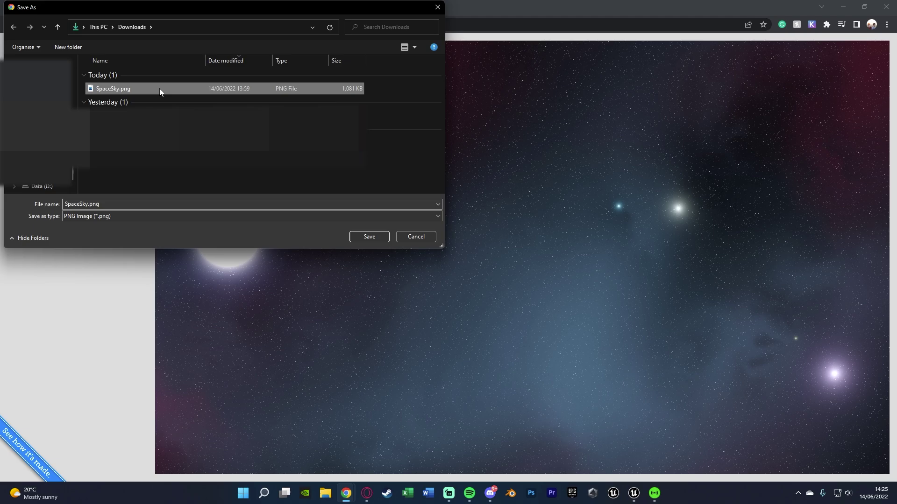
{"action": "left_click", "coordinate": [369, 237]}
{"action": "left_click", "coordinate": [473, 248]}
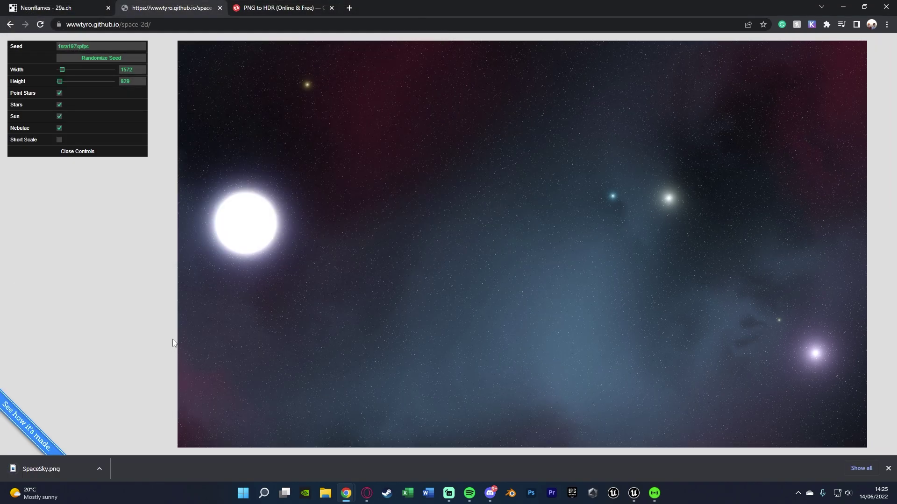
Convert SpaceSky.png to HDR with the Convertio PNG to HDR converter and save SpaceSky.hdr in the Downloads folder
{"action": "left_click", "coordinate": [265, 8]}
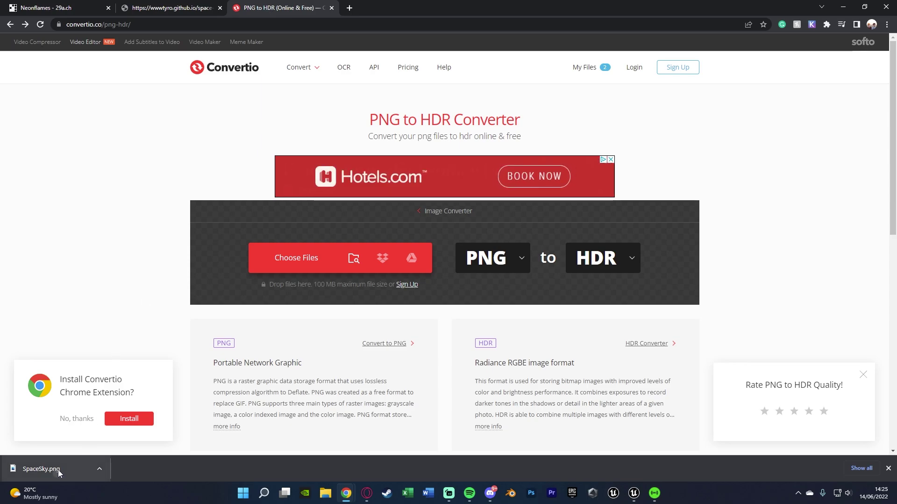
{"action": "left_click_drag", "start_coordinate": [29, 469], "coordinate": [363, 255]}
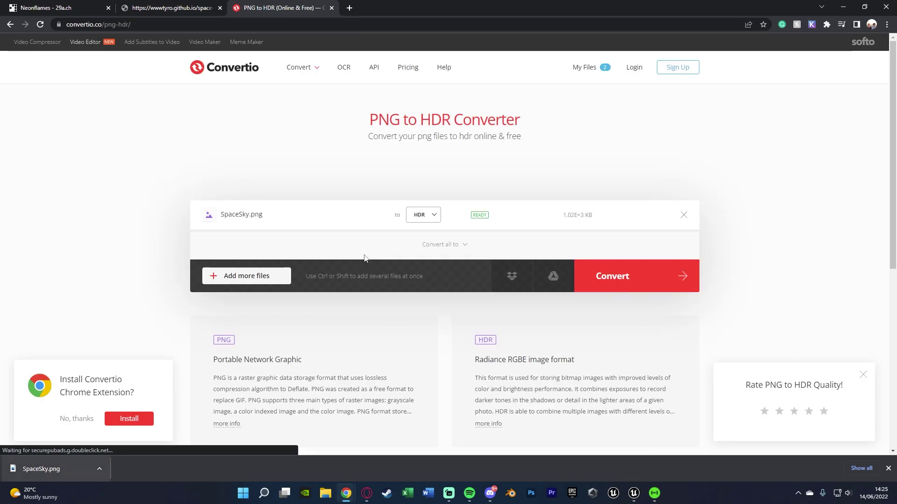
{"action": "left_click", "coordinate": [654, 276]}
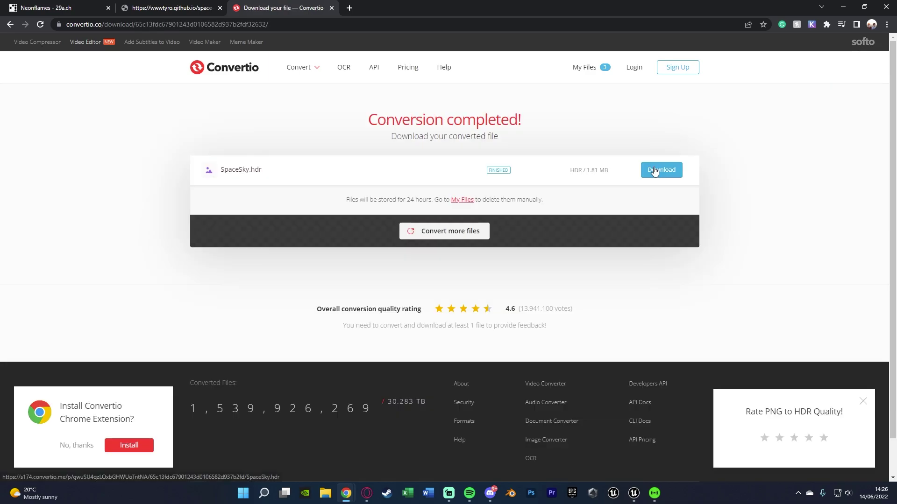
{"action": "left_click", "coordinate": [654, 168]}
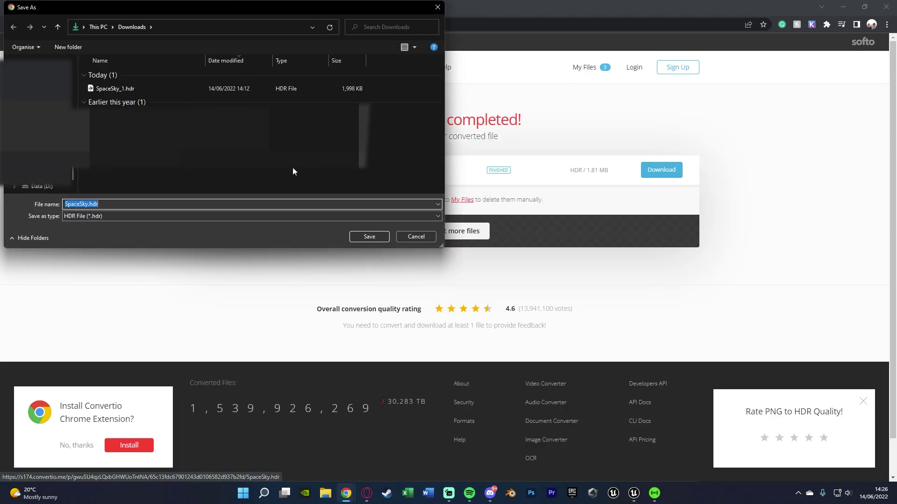
{"action": "left_click", "coordinate": [369, 237]}
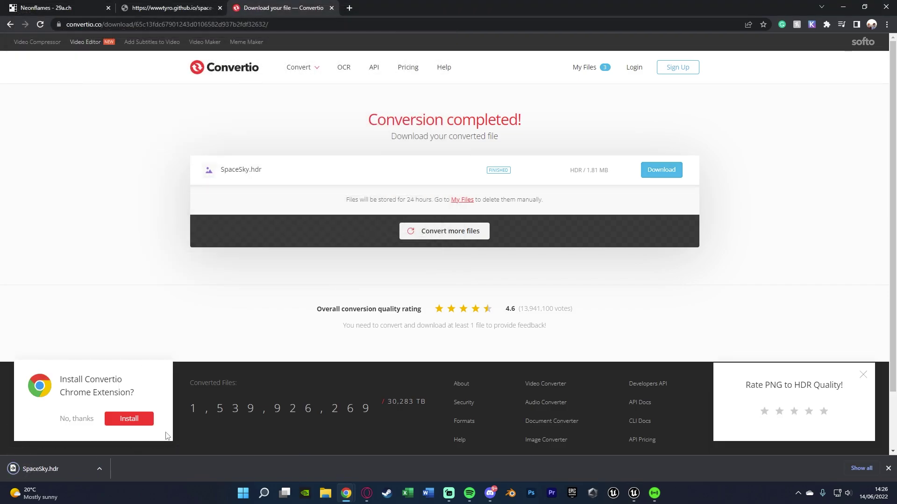
Switch to the Unreal Editor and import SpaceSky.hdr from Downloads into the project's Content folder
{"action": "left_click", "coordinate": [843, 7]}
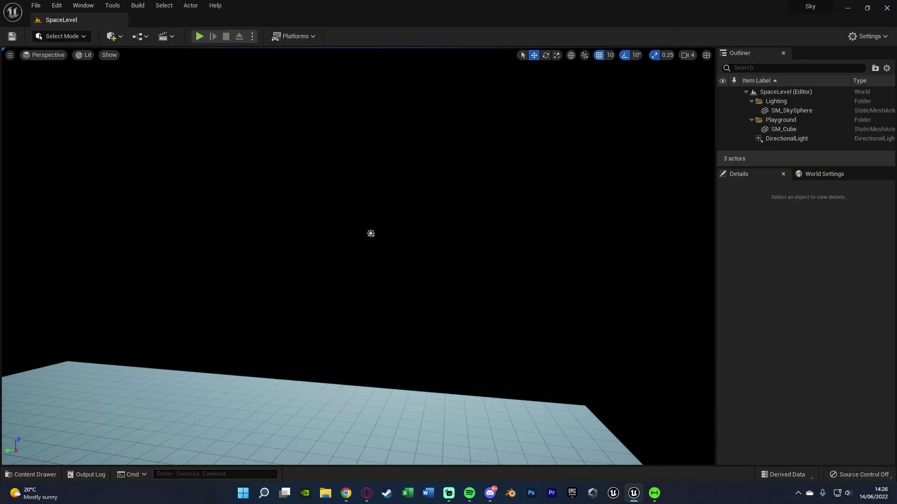
{"action": "key", "text": "ctrl+space"}
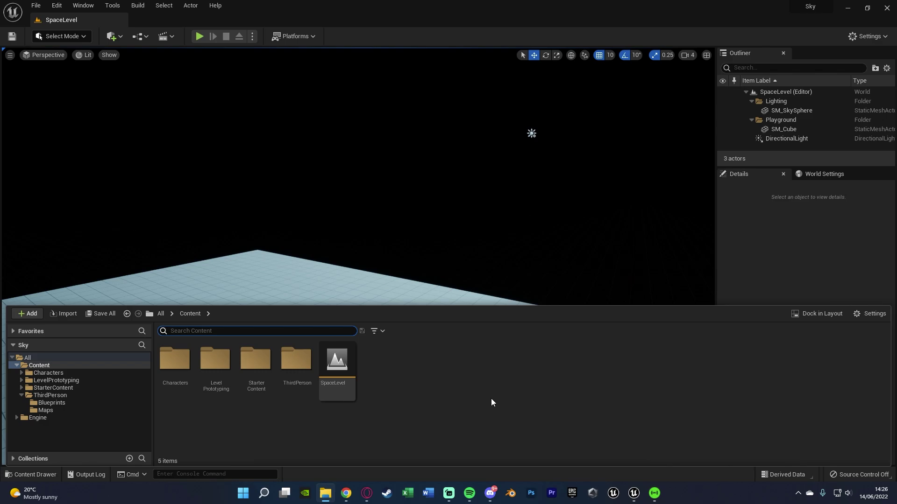
{"action": "key", "text": "ctrl+space"}
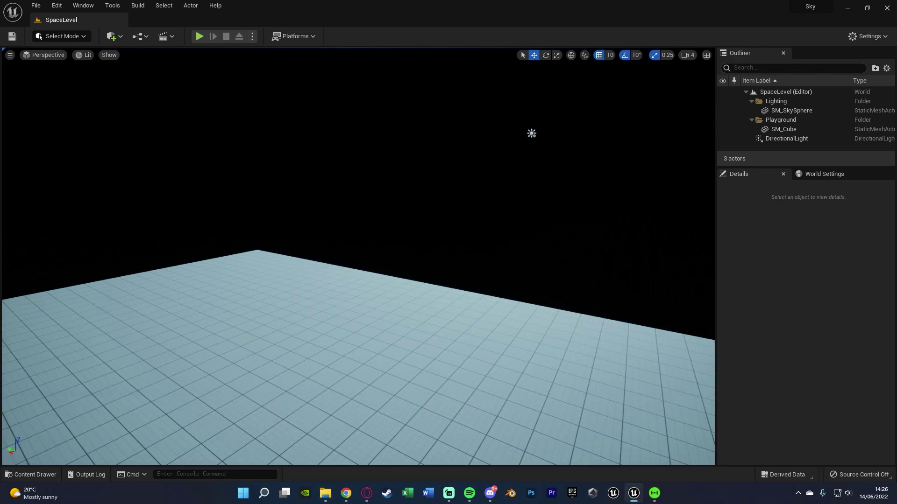
{"action": "key", "text": "ctrl+space"}
{"action": "mouse_move", "coordinate": [391, 365]}
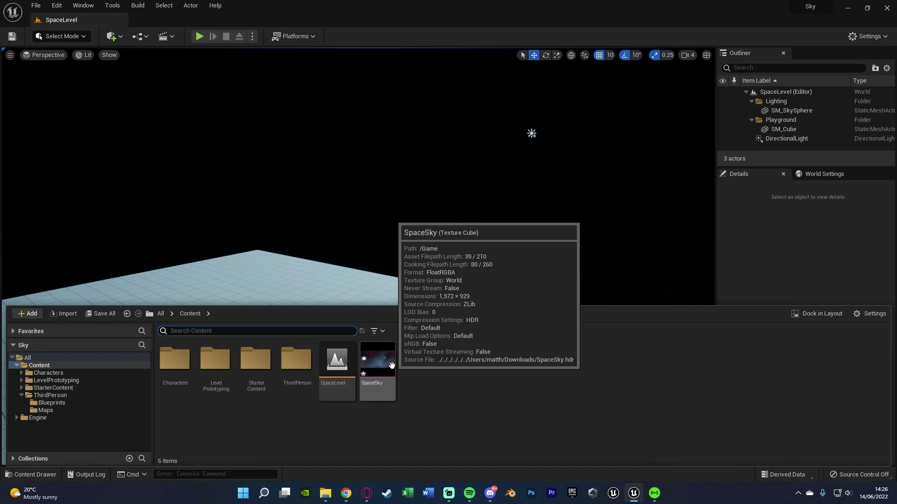
Open the SpaceSky texture and set its Mip Gen Settings to NoMipmaps and its Texture Group to Skybox
{"action": "double_click", "coordinate": [391, 366]}
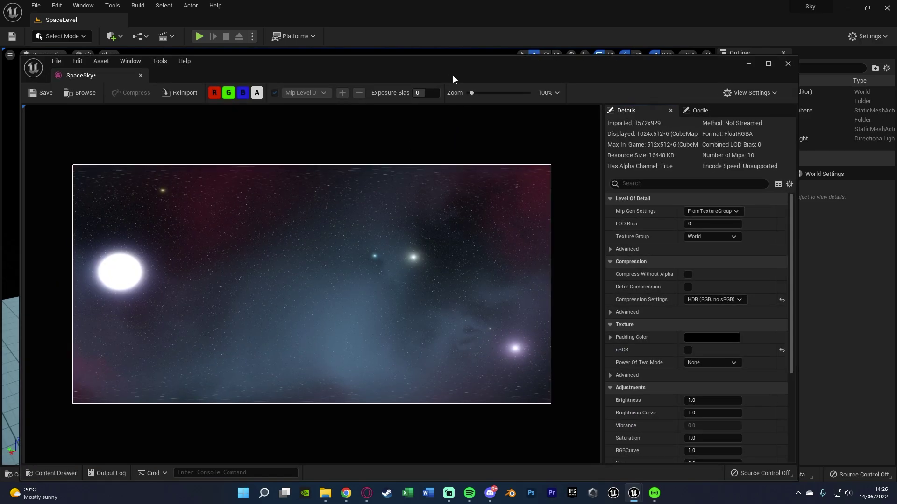
{"action": "left_click_drag", "start_coordinate": [452, 75], "coordinate": [469, 4]}
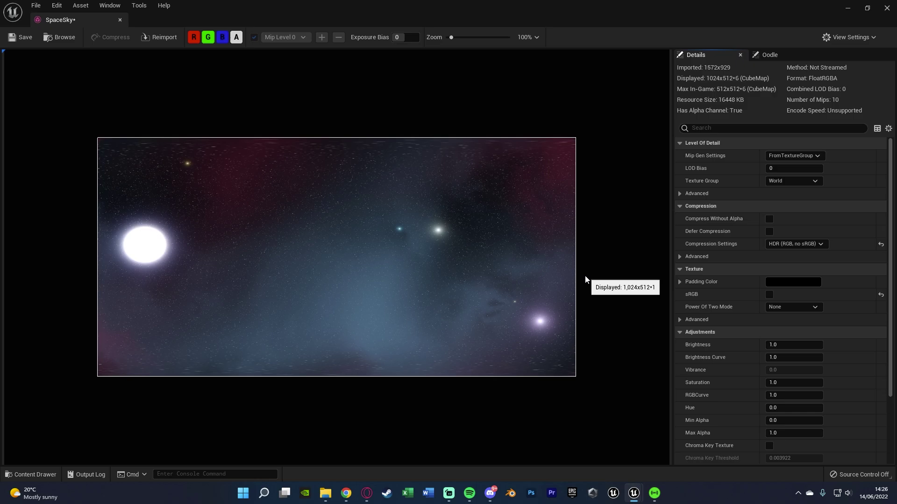
{"action": "left_click", "coordinate": [791, 156]}
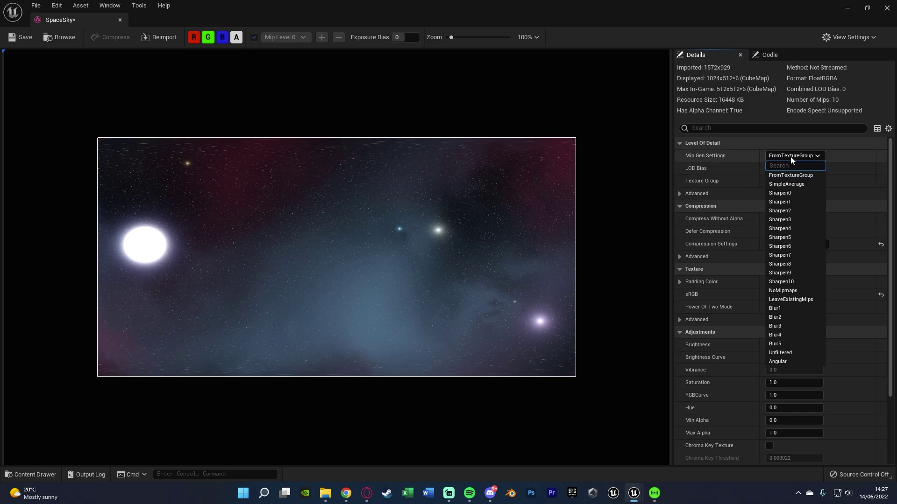
{"action": "left_click", "coordinate": [794, 290]}
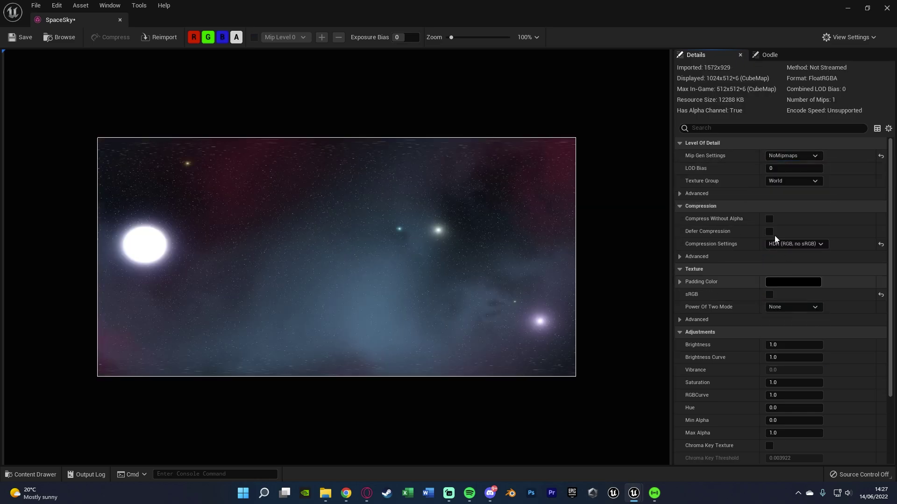
{"action": "left_click", "coordinate": [788, 182]}
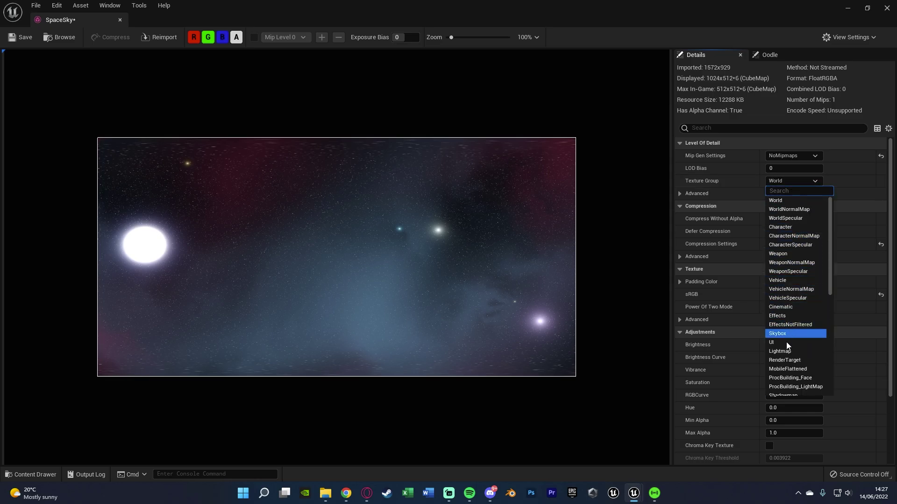
{"action": "left_click", "coordinate": [794, 333]}
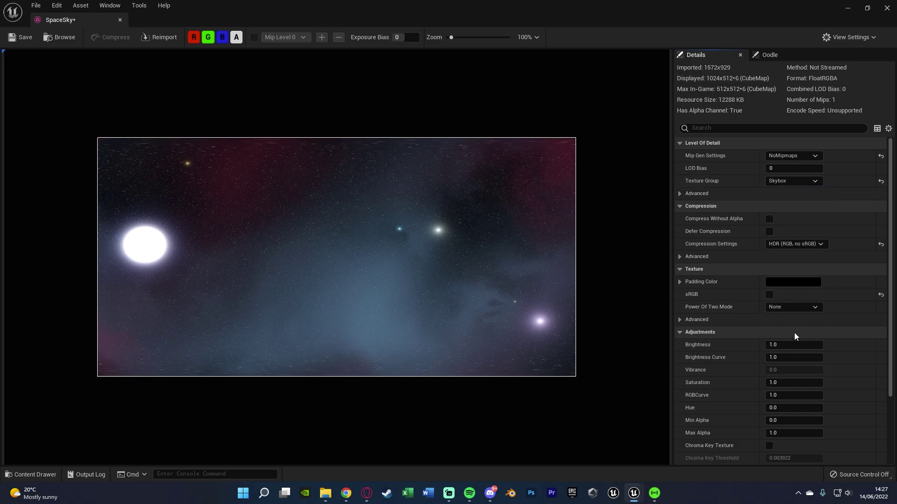
Set the SpaceSky texture's Compression Settings to UserInterface2D (RGBA), then save and close the texture
{"action": "left_click", "coordinate": [800, 245]}
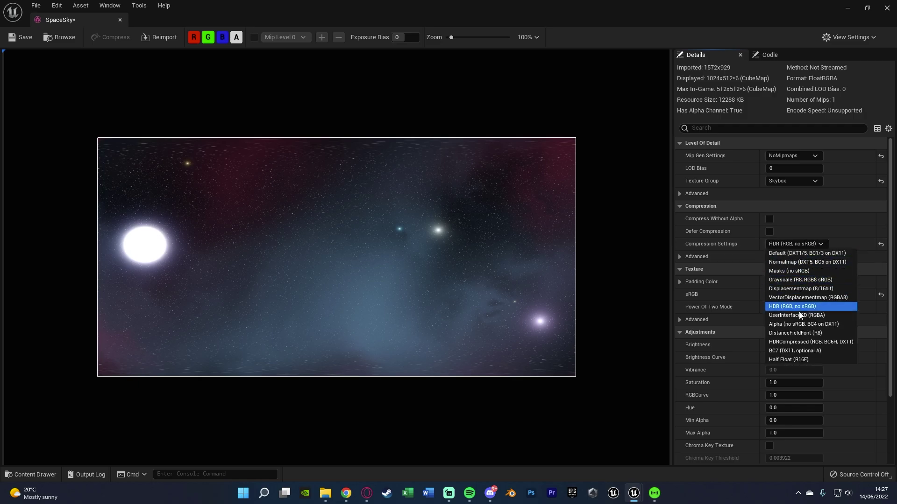
{"action": "left_click", "coordinate": [799, 315]}
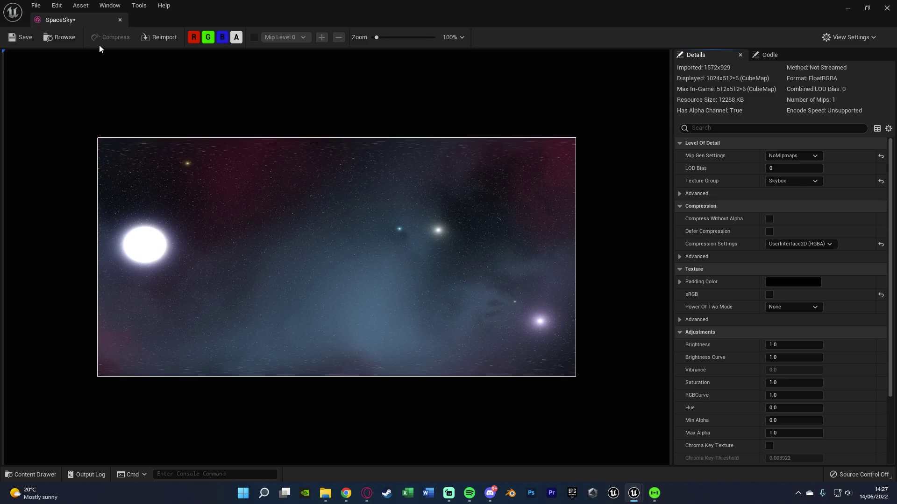
{"action": "left_click", "coordinate": [21, 38]}
{"action": "middle_click", "coordinate": [73, 20]}
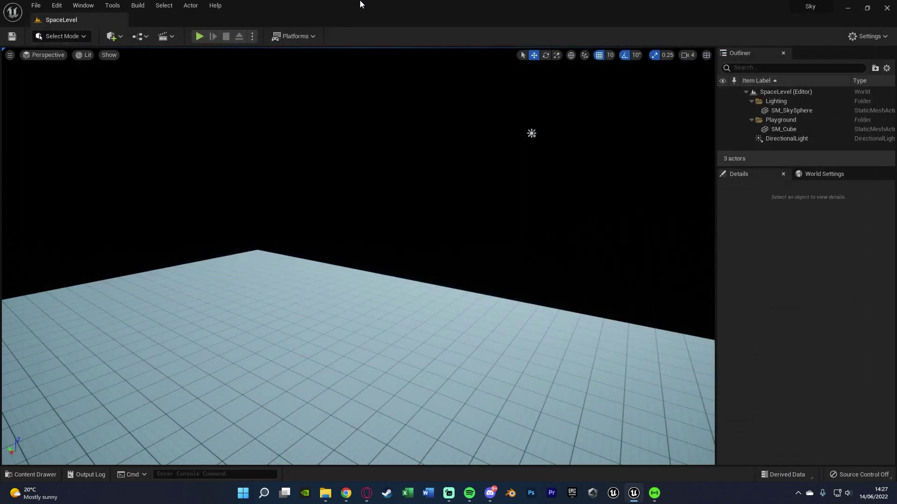
Create a material named SpaceSkyBoxMAT in the Content folder and open it for editing
{"action": "key", "text": "ctrl+space"}
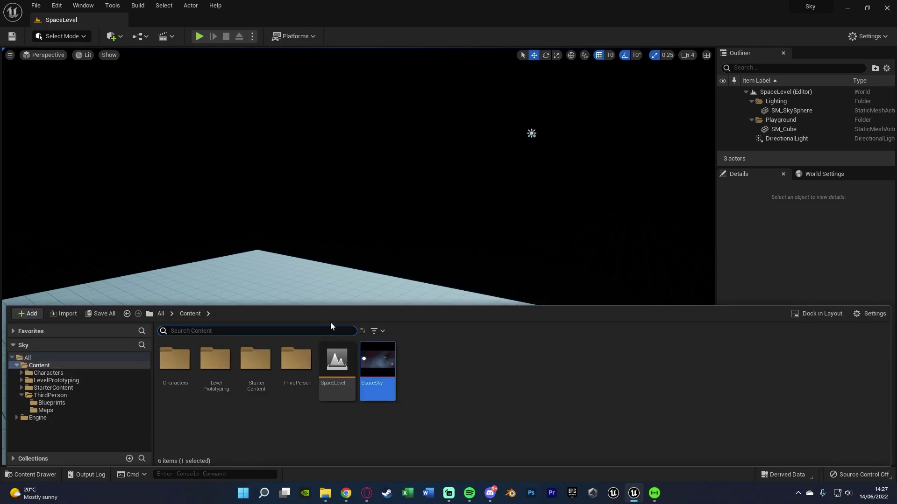
{"action": "right_click", "coordinate": [422, 388]}
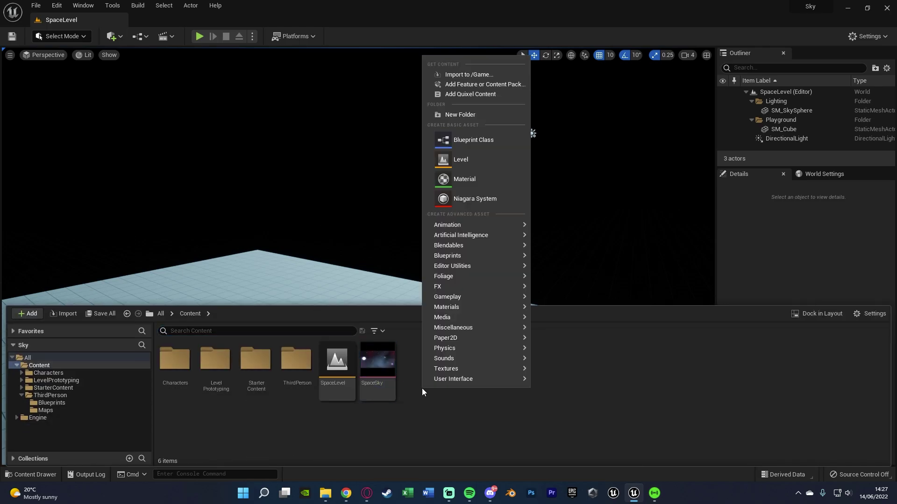
{"action": "left_click", "coordinate": [463, 179]}
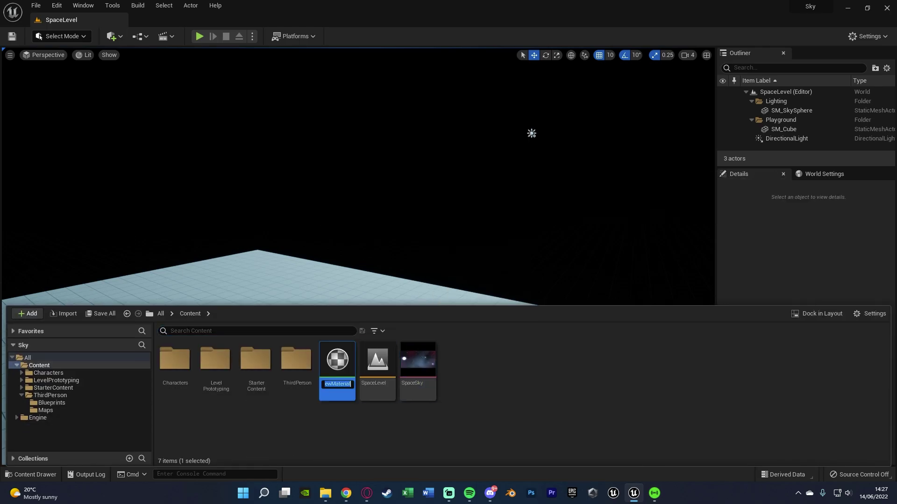
{"action": "type", "text": "SpaceSkyB"}
{"action": "type", "text": "ox"}
{"action": "type", "text": "MAT"}
{"action": "key", "text": "Return"}
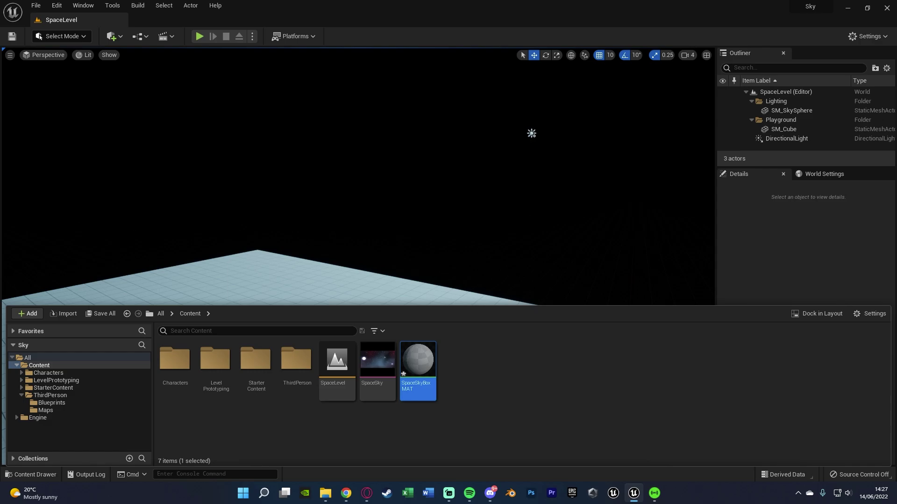
{"action": "key", "text": "Return"}
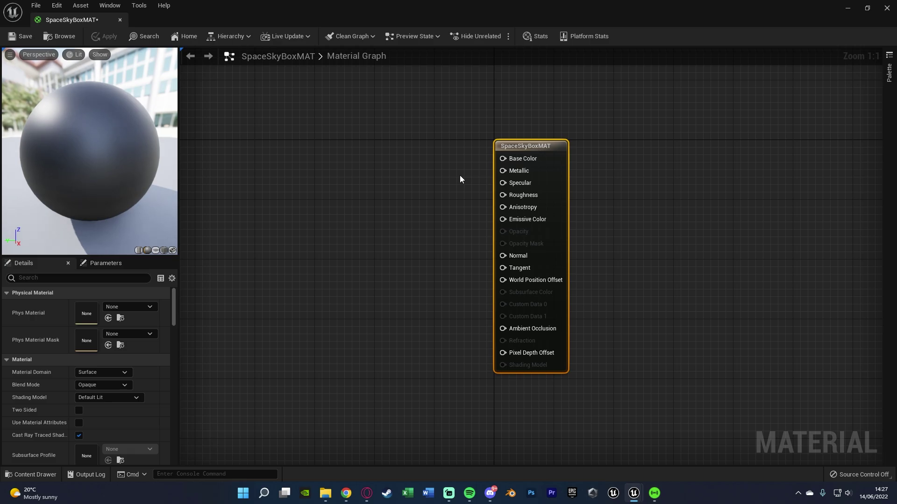
Set the material's Shading Model to Unlit
{"action": "left_click", "coordinate": [90, 399]}
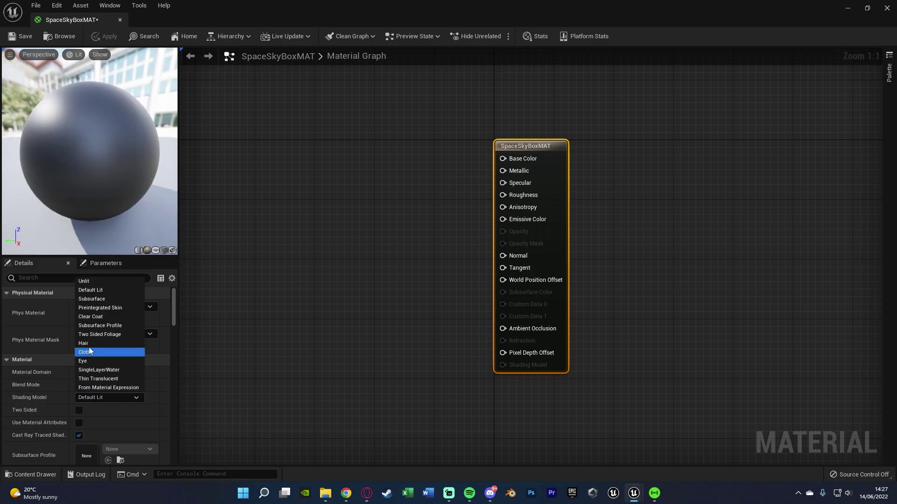
{"action": "left_click", "coordinate": [107, 290]}
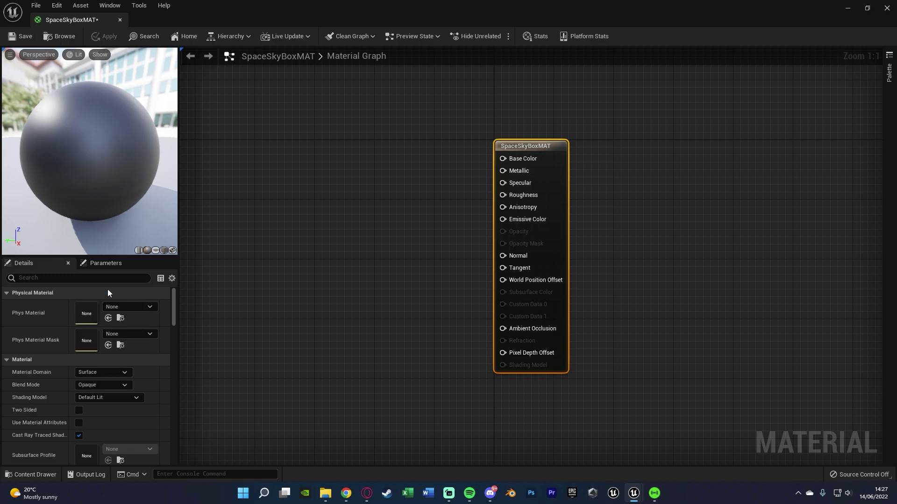
{"action": "left_click", "coordinate": [96, 400]}
{"action": "left_click", "coordinate": [102, 281]}
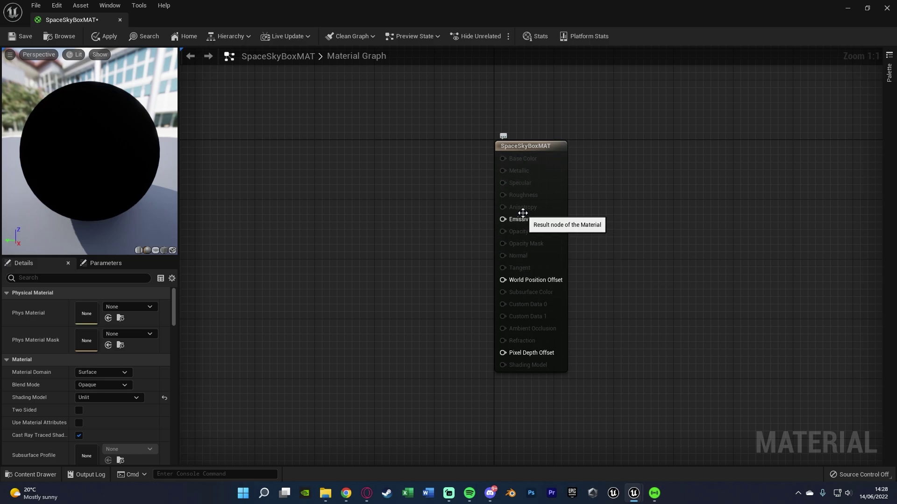
Add a TextureSampleParameterCube node feeding Emissive Color and place it beside the material's result node
{"action": "right_click_drag", "start_coordinate": [350, 181], "coordinate": [397, 188]}
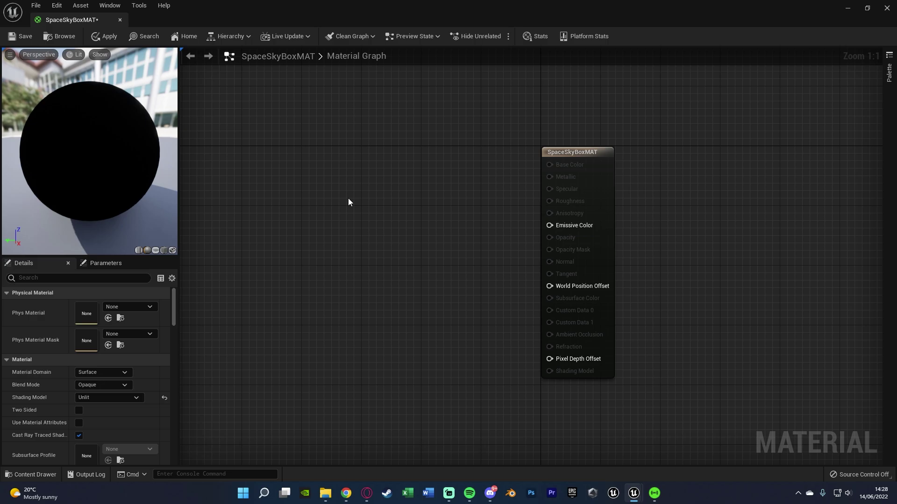
{"action": "left_click_drag", "start_coordinate": [550, 225], "coordinate": [484, 227]}
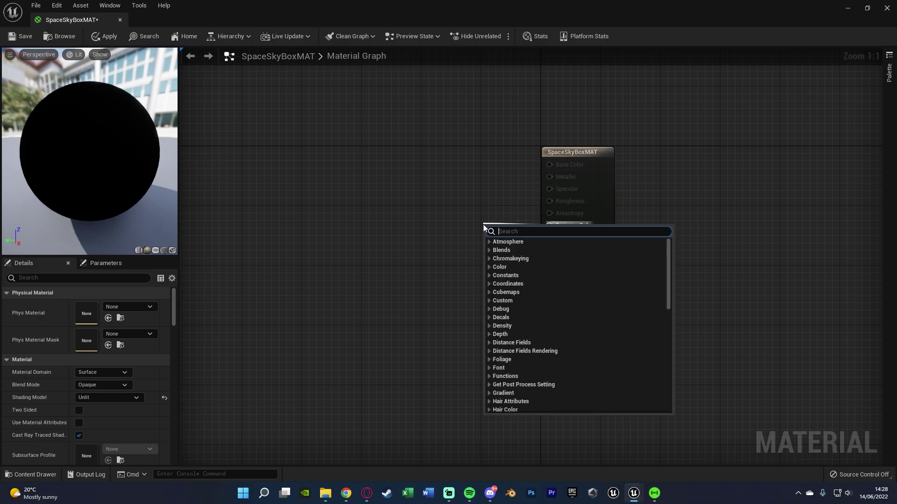
{"action": "type", "text": "texturesamp"}
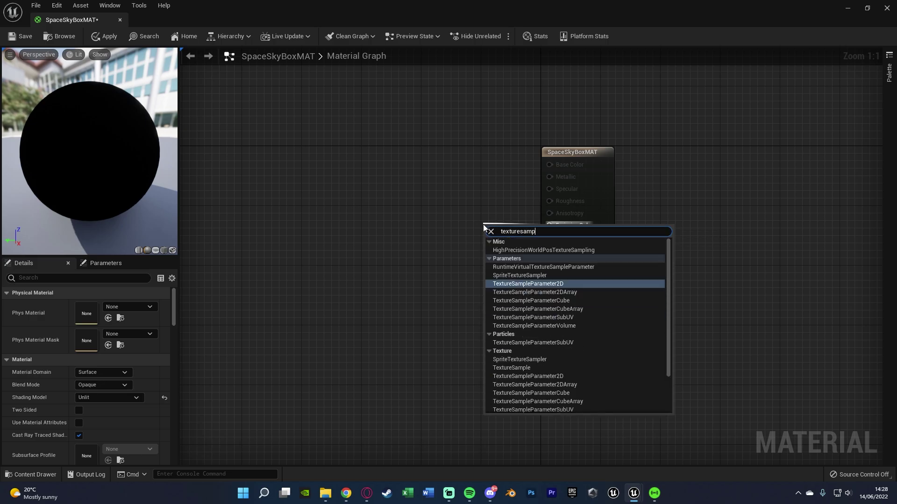
{"action": "type", "text": "leparameterc"}
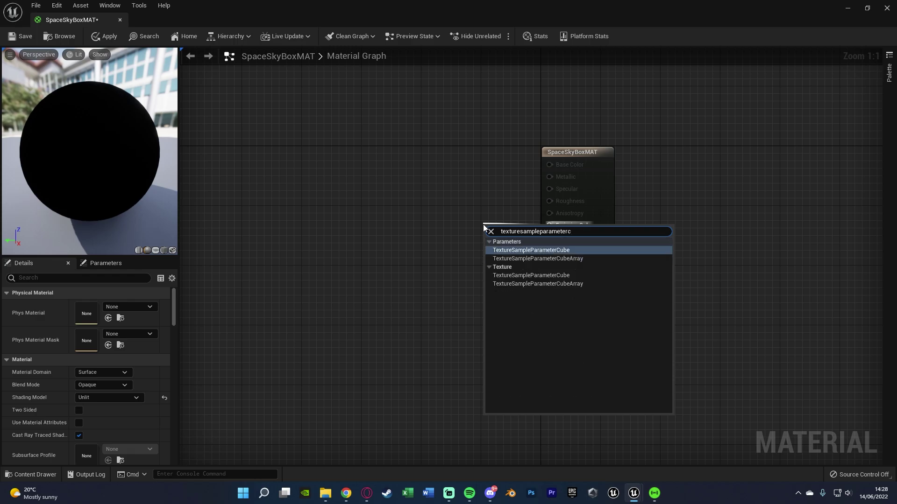
{"action": "left_click", "coordinate": [558, 250]}
{"action": "left_click_drag", "start_coordinate": [506, 236], "coordinate": [449, 212]}
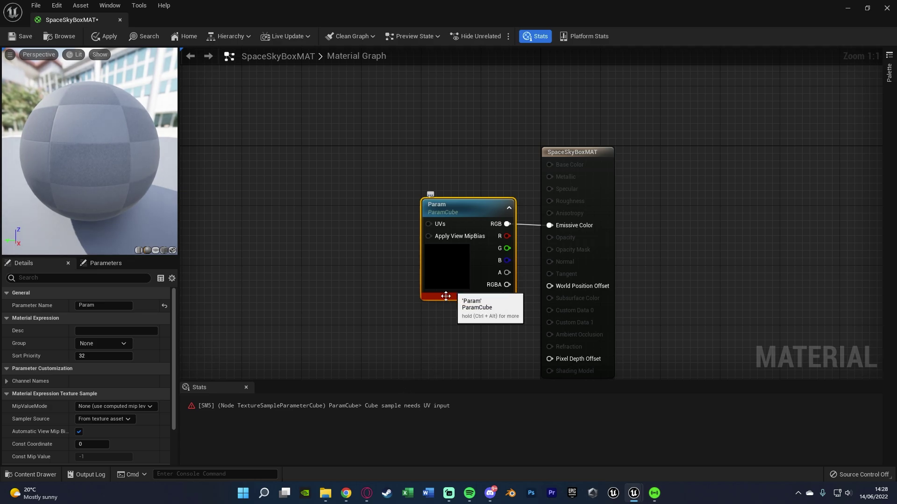
Assign the SpaceSky texture to the cube parameter node and name the parameter Skybox Texture
{"action": "scroll", "coordinate": [74, 397], "scroll_direction": "down", "scroll_amount": 3}
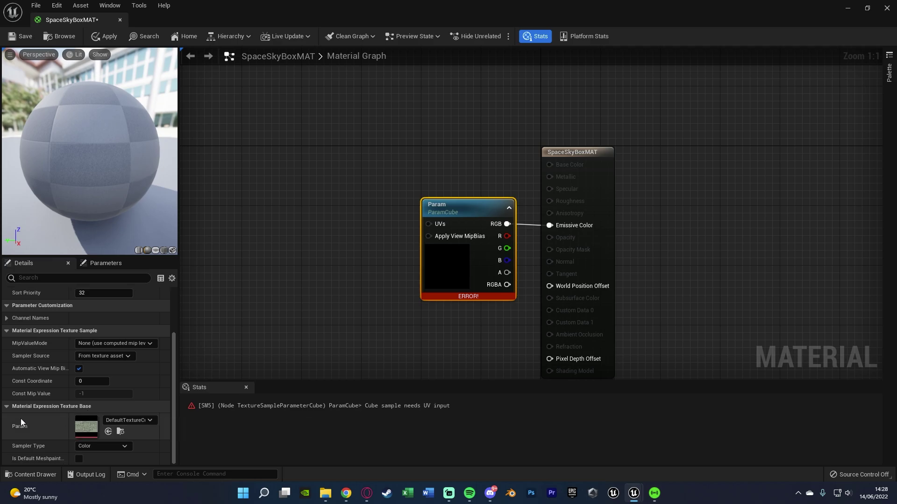
{"action": "left_click", "coordinate": [121, 423]}
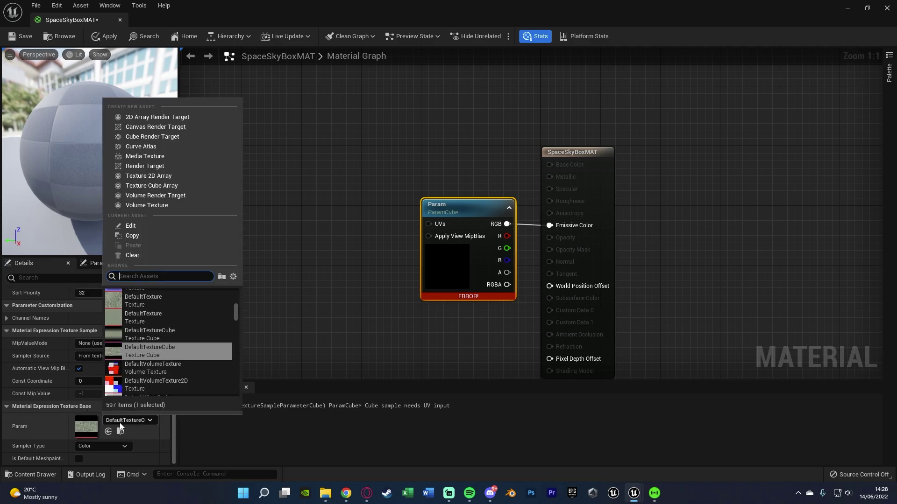
{"action": "type", "text": "space"}
{"action": "left_click", "coordinate": [189, 303]}
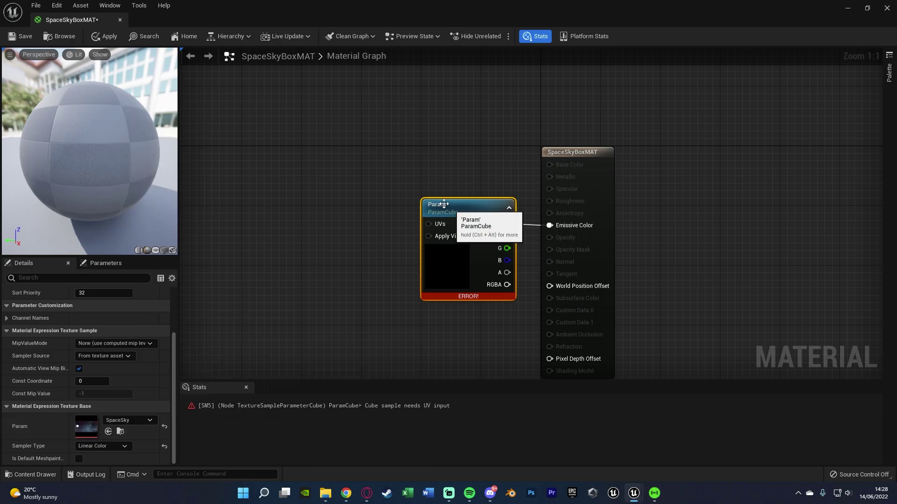
{"action": "scroll", "coordinate": [67, 363], "scroll_direction": "up", "scroll_amount": 3}
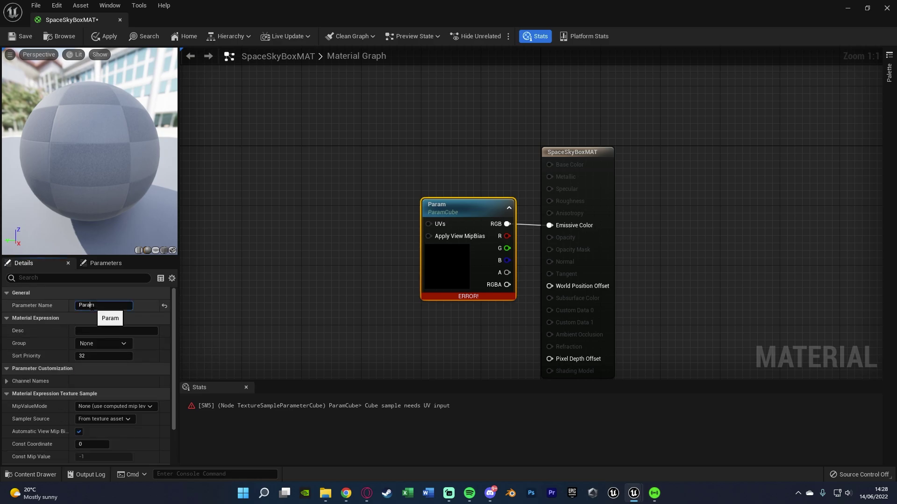
{"action": "type", "text": "Skybox Texture"}
{"action": "key", "text": "Return"}
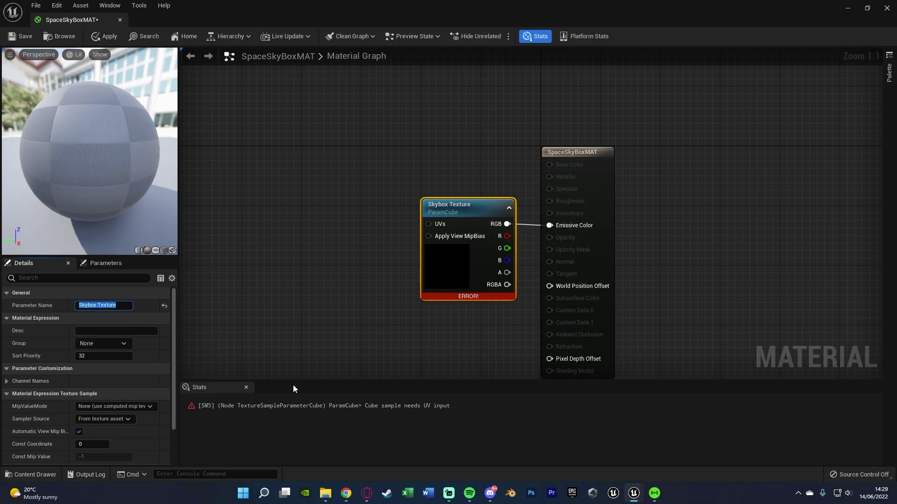
Add a ReflectionVectorWS node feeding the Skybox Texture's UVs, align it beside that node and check the preview sphere
{"action": "left_click_drag", "start_coordinate": [426, 226], "coordinate": [353, 224]}
{"action": "type", "text": "ref"}
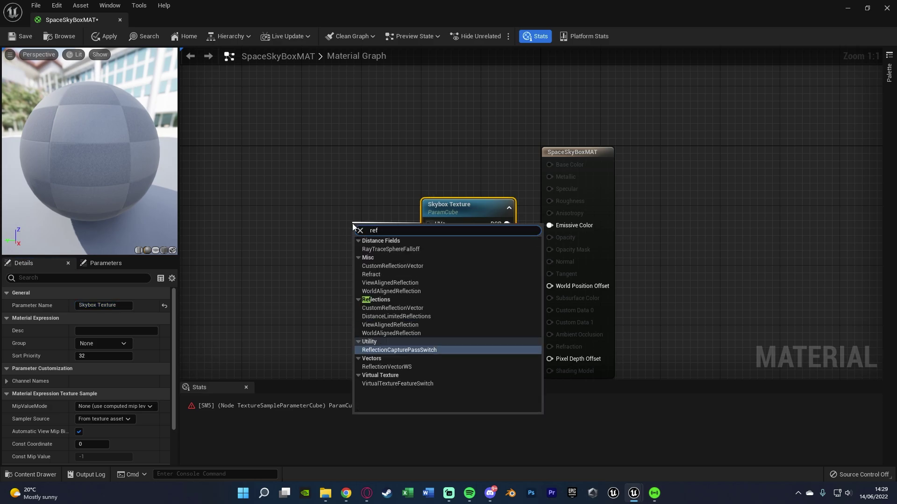
{"action": "type", "text": "lectionvec"}
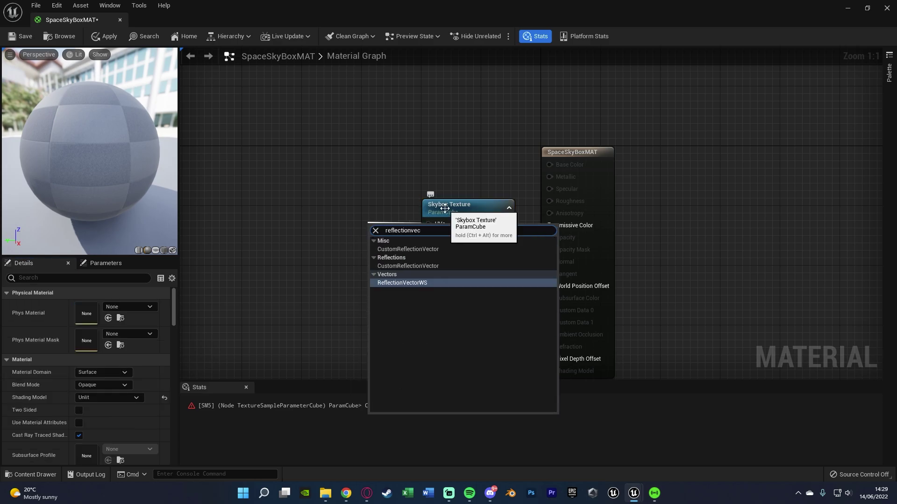
{"action": "left_click", "coordinate": [401, 283]}
{"action": "left_click_drag", "start_coordinate": [391, 229], "coordinate": [345, 203]}
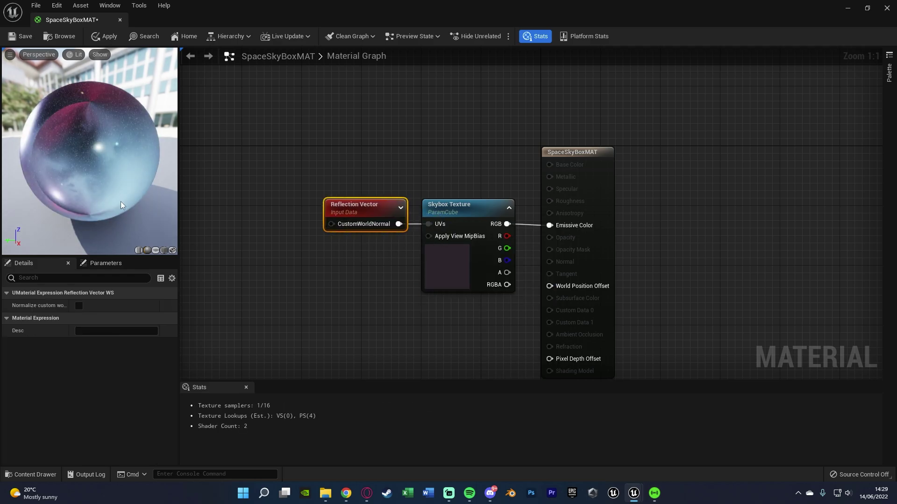
{"action": "left_click_drag", "start_coordinate": [120, 201], "coordinate": [93, 187]}
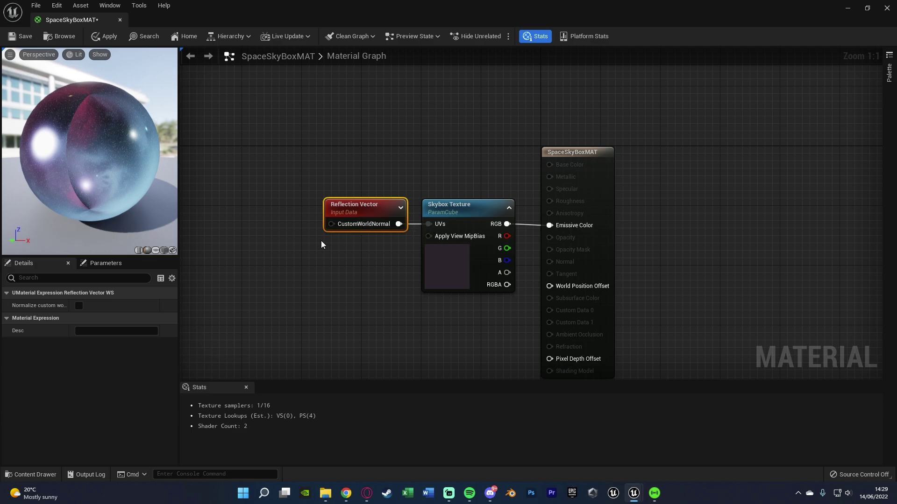
Connect a new 0,0,0 Constant3Vector to the Reflection Vector's CustomWorldNormal input, and apply and save the material
{"action": "right_click_drag", "start_coordinate": [321, 244], "coordinate": [360, 239]}
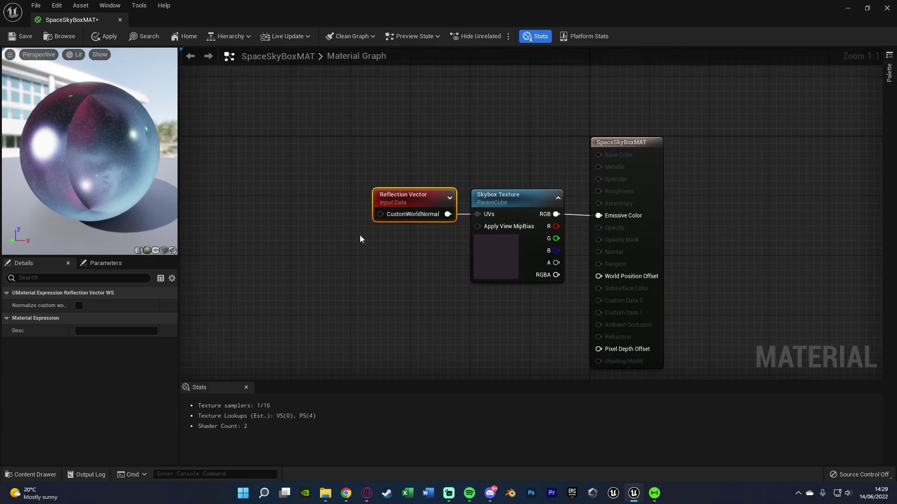
{"action": "left_click", "coordinate": [292, 198]}
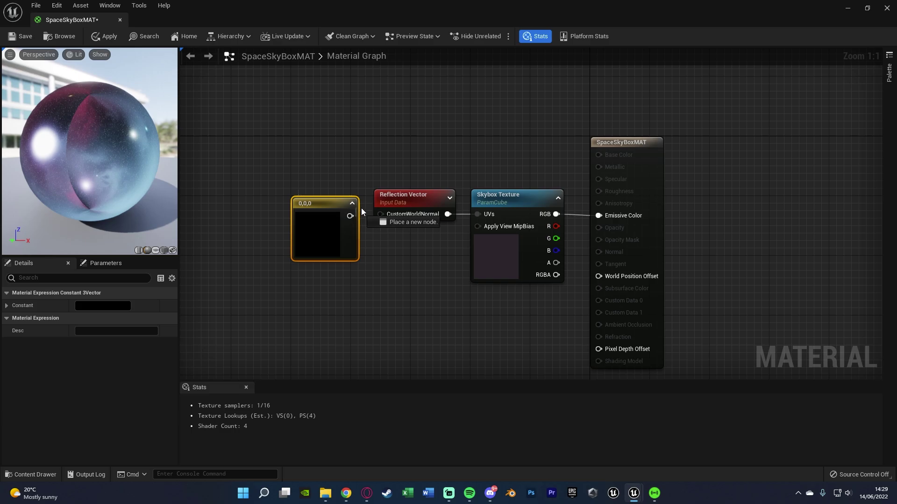
{"action": "left_click_drag", "start_coordinate": [362, 211], "coordinate": [381, 214]}
{"action": "left_click_drag", "start_coordinate": [322, 242], "coordinate": [329, 242]}
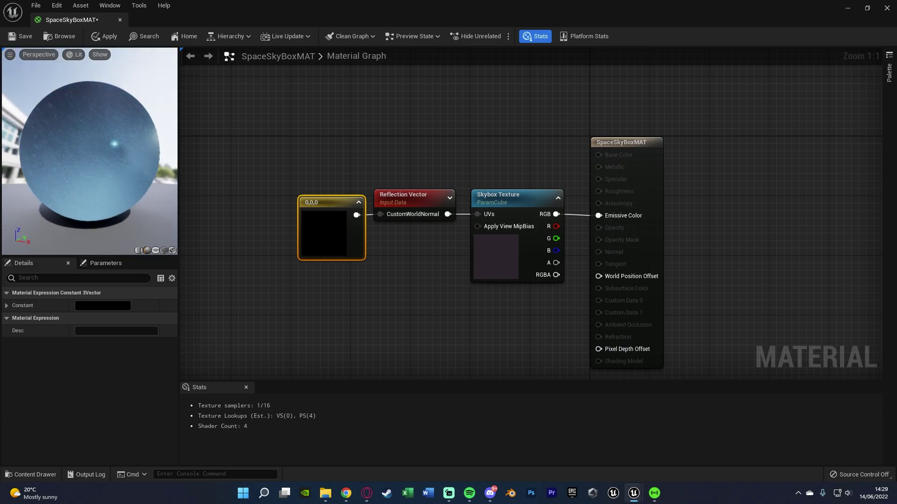
{"action": "left_click", "coordinate": [99, 36]}
{"action": "key", "text": "ctrl+s"}
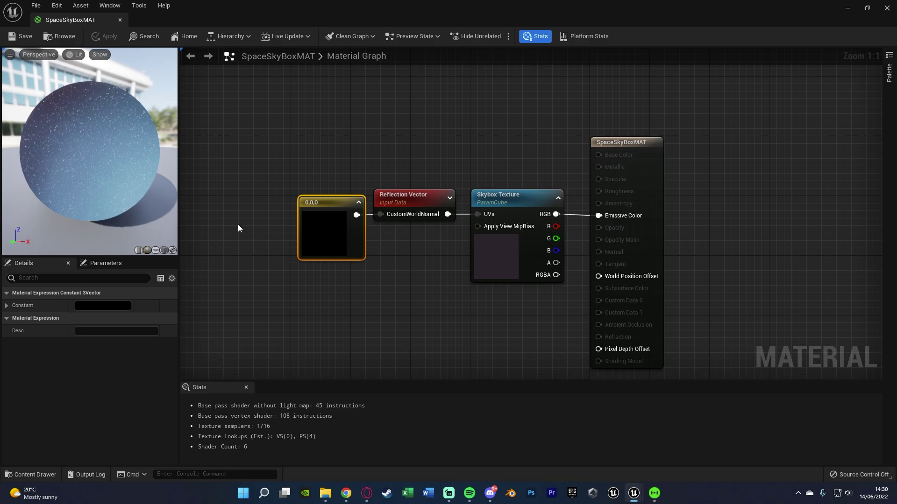
Examine the sky mapping on the material preview sphere and compare it with the source space image in Chrome
{"action": "left_click_drag", "start_coordinate": [127, 159], "coordinate": [197, 164]}
{"action": "left_click_drag", "start_coordinate": [107, 98], "coordinate": [107, 81]}
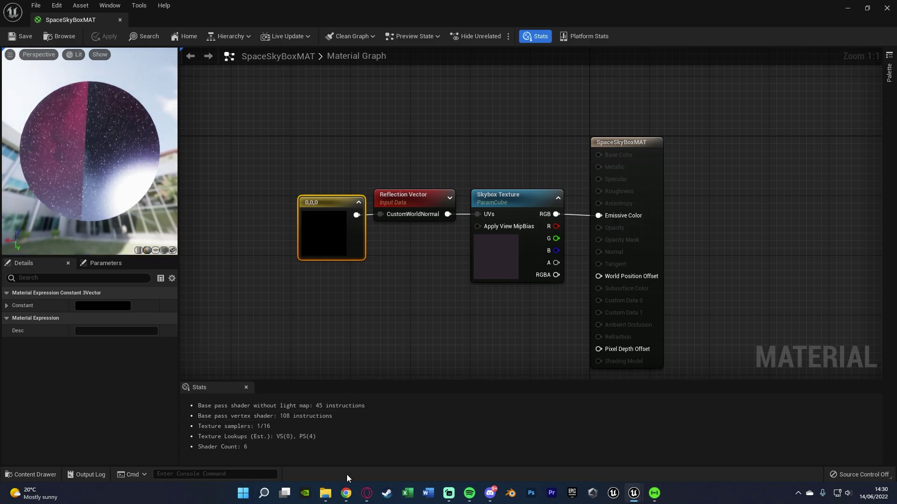
{"action": "left_click", "coordinate": [346, 493]}
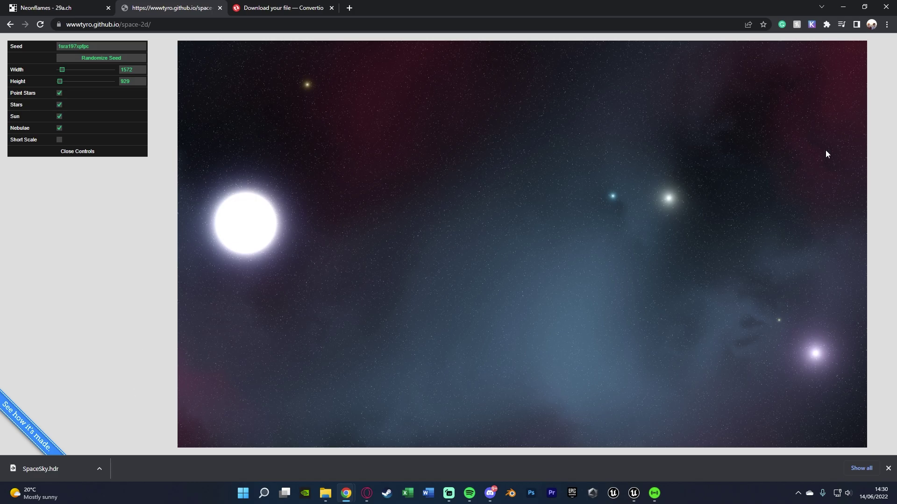
{"action": "left_click", "coordinate": [843, 7]}
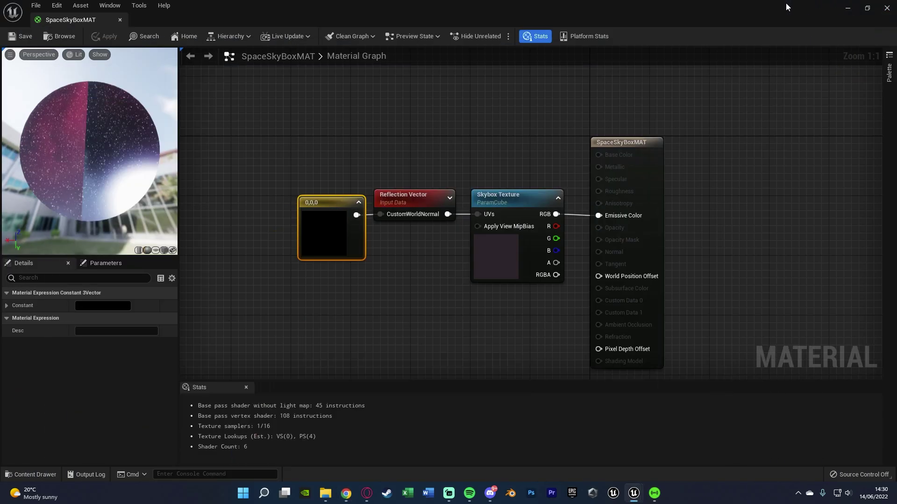
Close the material editor and assign SpaceSkyBoxMAT to Element 0 of the level's SM_SkySphere
{"action": "left_click", "coordinate": [435, 116]}
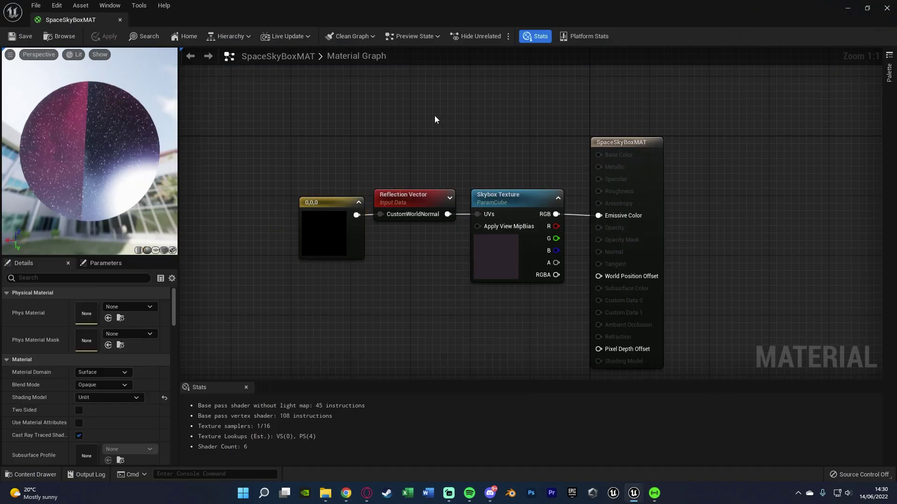
{"action": "left_click", "coordinate": [887, 8]}
{"action": "right_click_drag", "start_coordinate": [421, 210], "coordinate": [355, 178]}
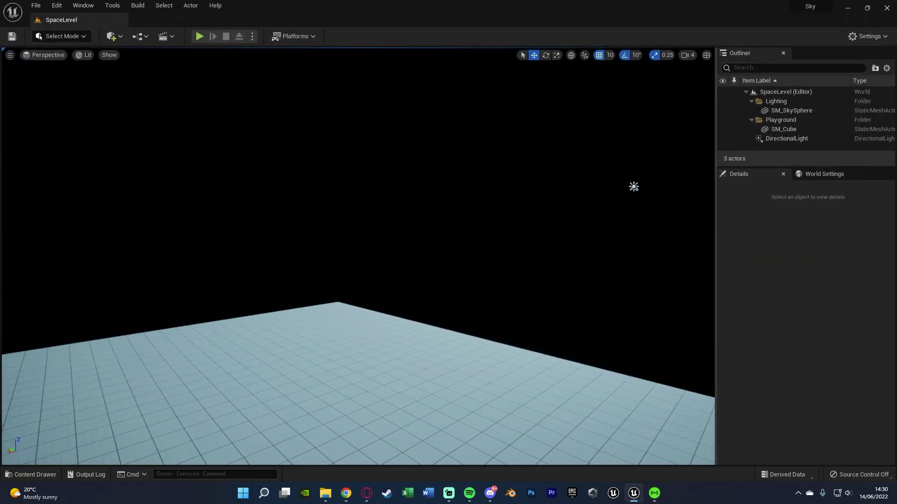
{"action": "left_click", "coordinate": [355, 178]}
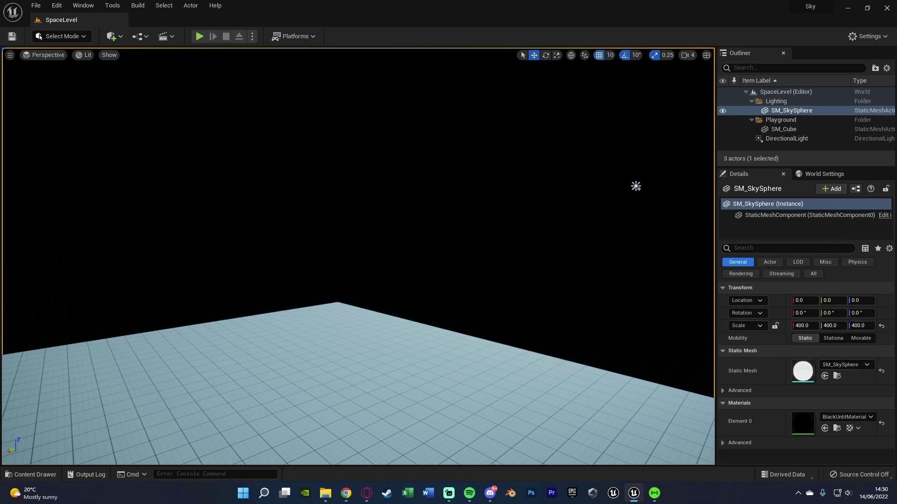
{"action": "left_click", "coordinate": [863, 418]}
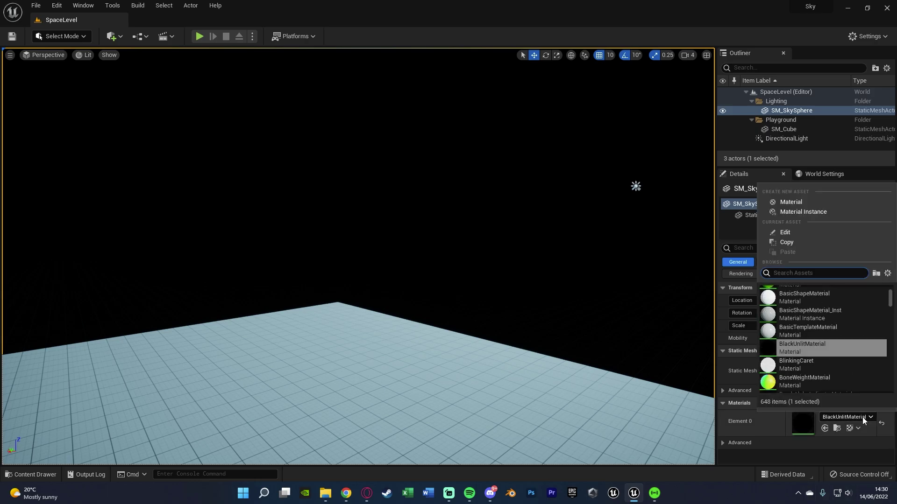
{"action": "type", "text": "space"}
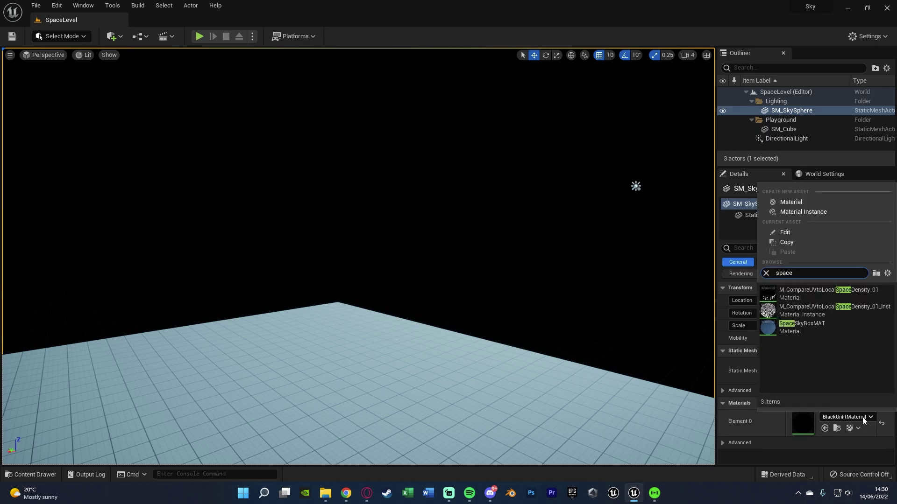
{"action": "left_click", "coordinate": [840, 325]}
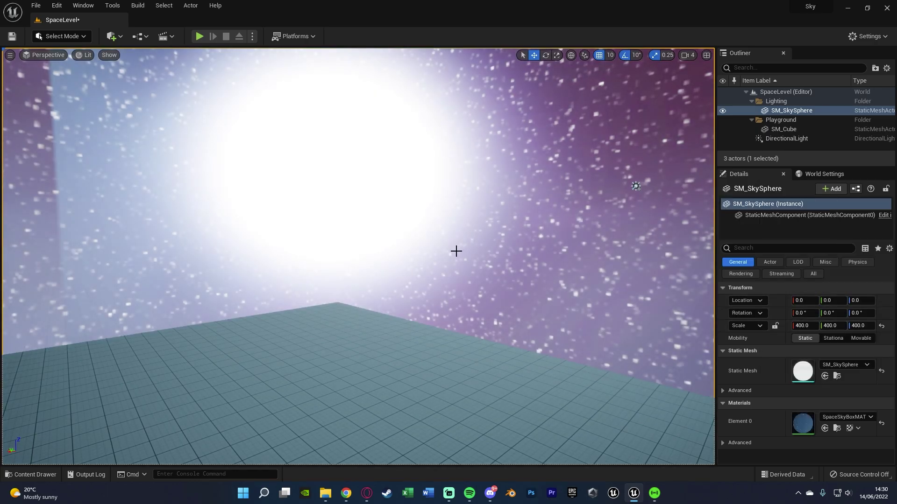
Deselect the sky sphere and examine the space sky around the level from several directions
{"action": "right_click_drag", "start_coordinate": [457, 251], "coordinate": [419, 276]}
{"action": "key", "text": "Escape"}
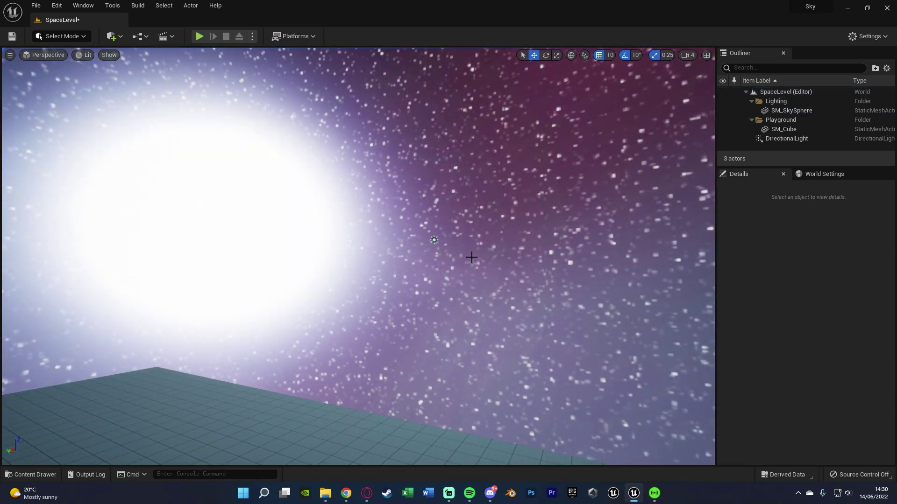
{"action": "right_click_drag", "start_coordinate": [471, 257], "coordinate": [397, 292]}
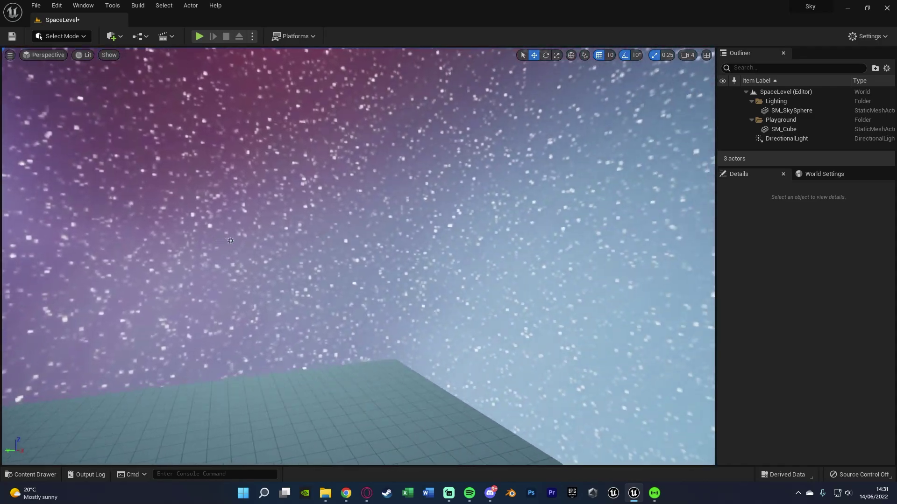
{"action": "right_click_drag", "start_coordinate": [462, 257], "coordinate": [495, 273]}
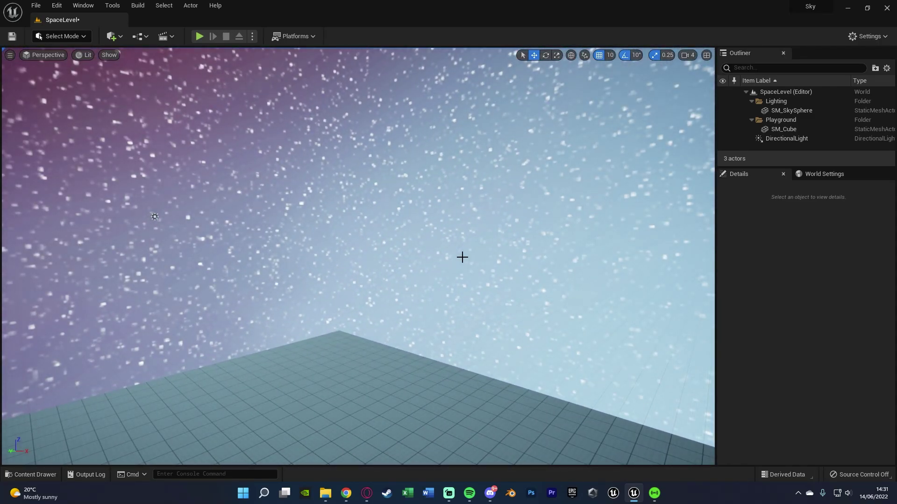
{"action": "right_click_drag", "start_coordinate": [462, 257], "coordinate": [444, 266]}
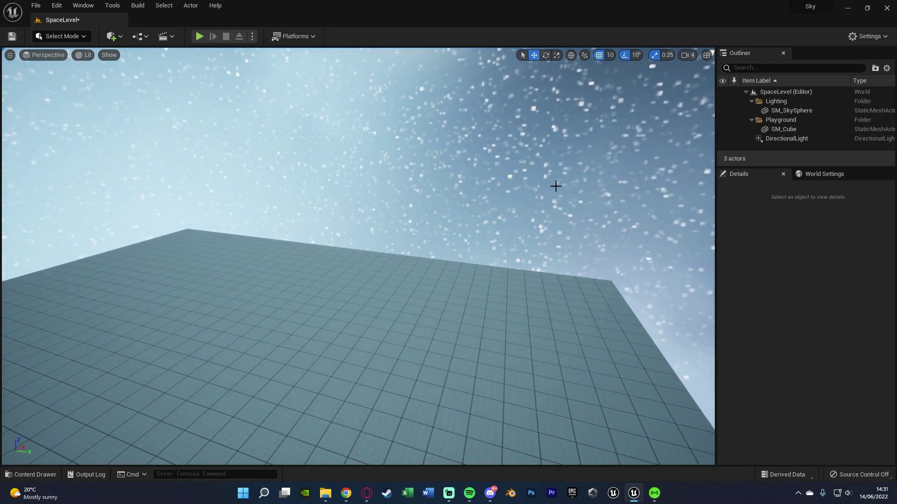
Try the level without its DirectionalLight by deleting the light, check the view, and undo the deletion
{"action": "left_click", "coordinate": [787, 138]}
{"action": "key", "text": "Delete"}
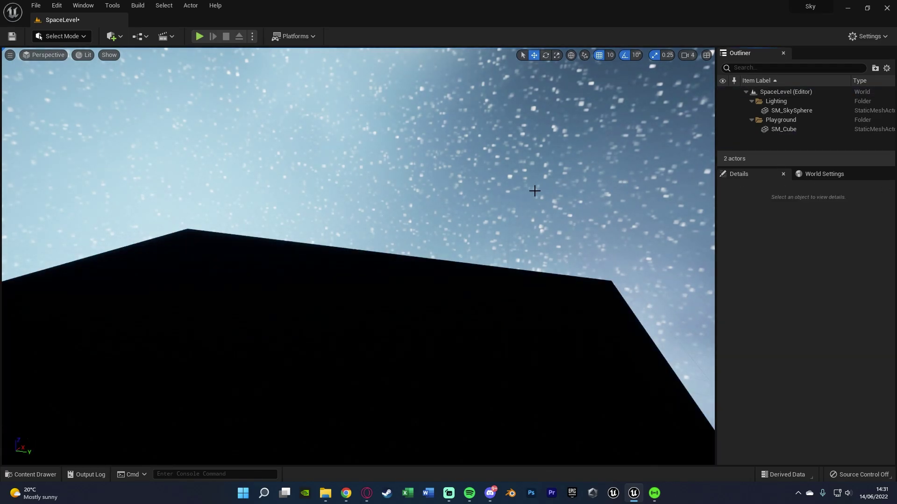
{"action": "right_click_drag", "start_coordinate": [512, 194], "coordinate": [501, 196]}
{"action": "key", "text": "ctrl+z"}
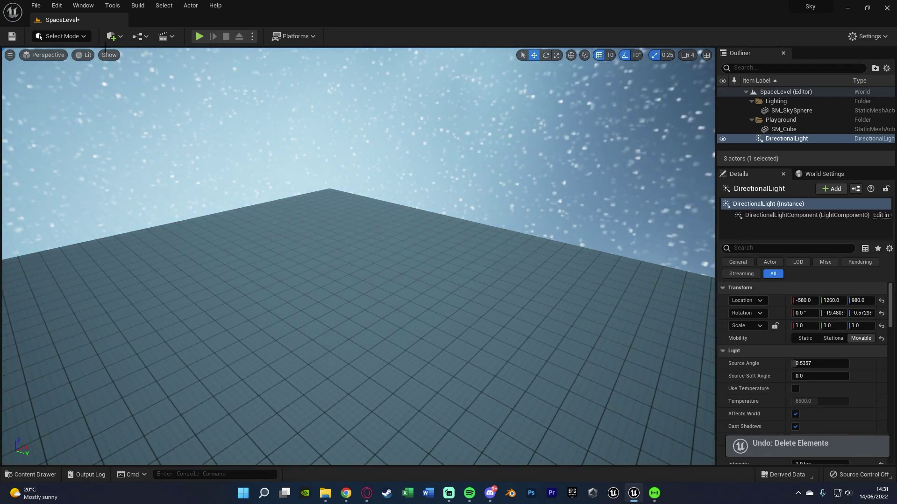
Change the DirectionalLight's Light Color to a soft pink-red, about R 1.0, G 0.447, B 0.477
{"action": "scroll", "coordinate": [838, 406], "scroll_direction": "down", "scroll_amount": 2}
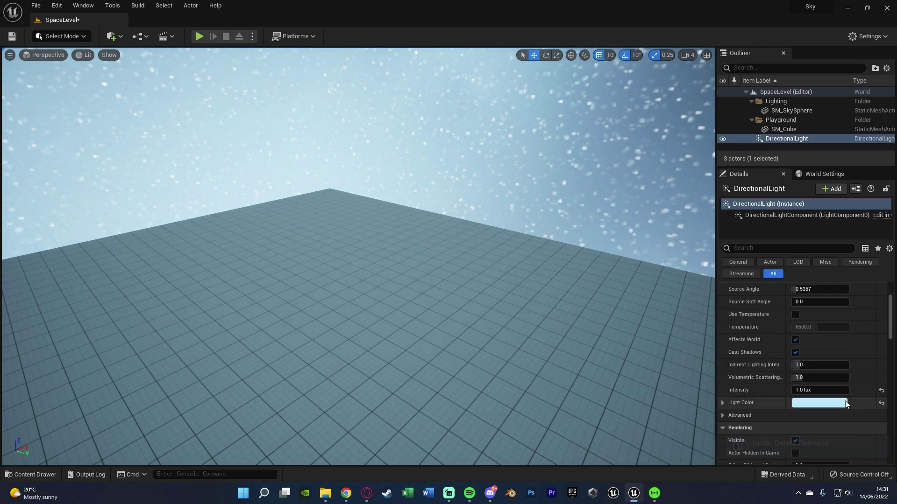
{"action": "left_click", "coordinate": [800, 403]}
{"action": "right_click_drag", "start_coordinate": [553, 183], "coordinate": [439, 150]}
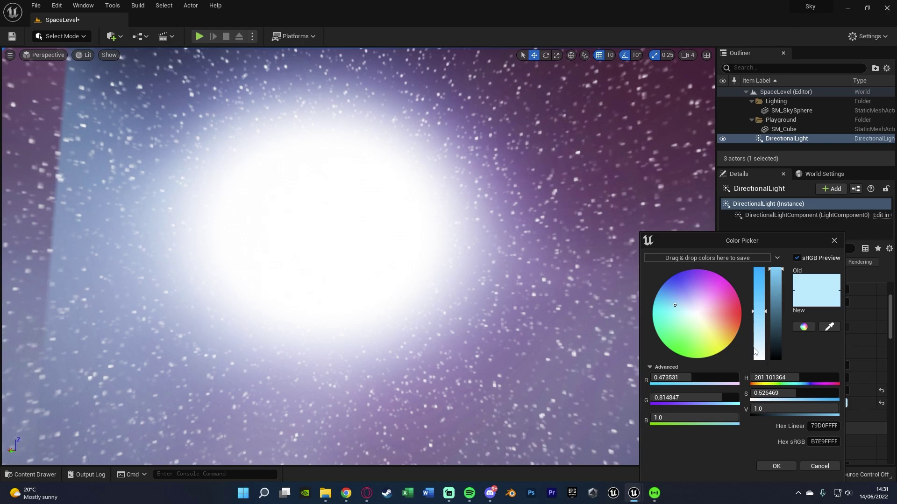
{"action": "left_click_drag", "start_coordinate": [671, 301], "coordinate": [721, 312]}
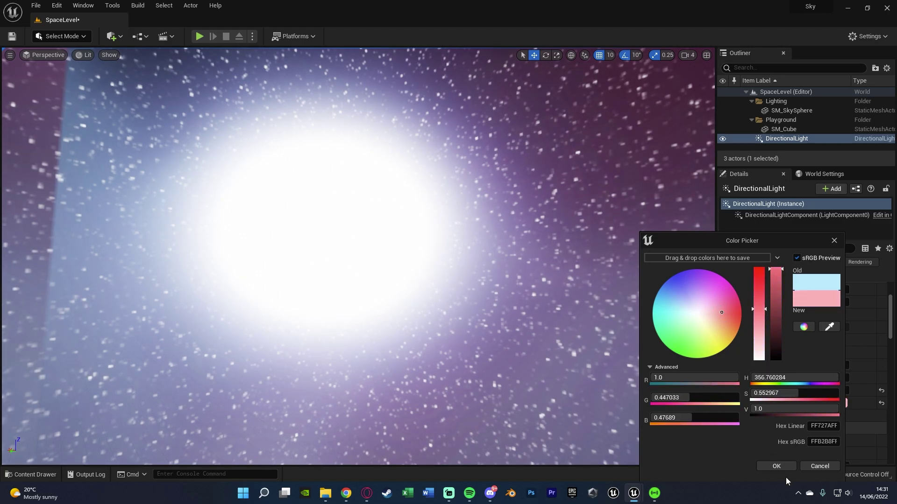
{"action": "left_click", "coordinate": [776, 466]}
Deselect the light and examine the tinted floor and space sky in a full-screen viewport
{"action": "mouse_move", "coordinate": [420, 234]}
{"action": "right_mouse_down"}
{"action": "mouse_move", "coordinate": [411, 290]}
{"action": "mouse_move", "coordinate": [360, 247]}
{"action": "mouse_move", "coordinate": [374, 233]}
{"action": "mouse_move", "coordinate": [433, 220]}
{"action": "mouse_move", "coordinate": [458, 196]}
{"action": "mouse_move", "coordinate": [500, 222]}
{"action": "mouse_move", "coordinate": [432, 226]}
{"action": "right_mouse_up"}
{"action": "key", "text": "Escape"}
{"action": "key", "text": "F11"}
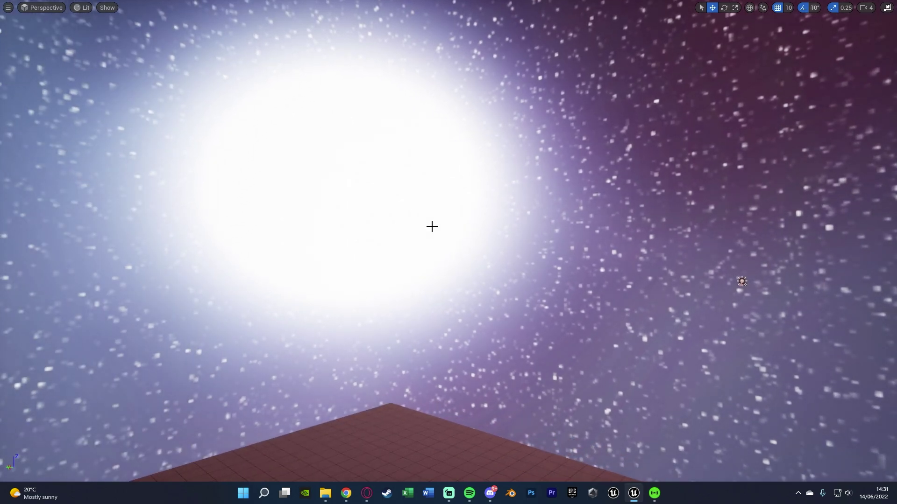
{"action": "right_click_drag", "start_coordinate": [402, 159], "coordinate": [320, 164]}
Save the SpaceLevel changes and open ThirdPersonMap from the ThirdPerson Maps folder
{"action": "key", "text": "ctrl+space"}
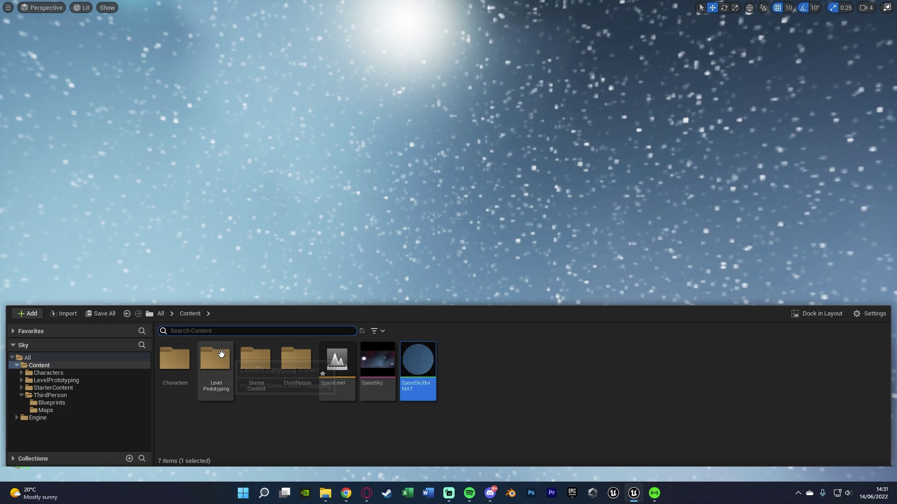
{"action": "left_click", "coordinate": [303, 362]}
{"action": "double_click", "coordinate": [303, 362]}
{"action": "double_click", "coordinate": [215, 360]}
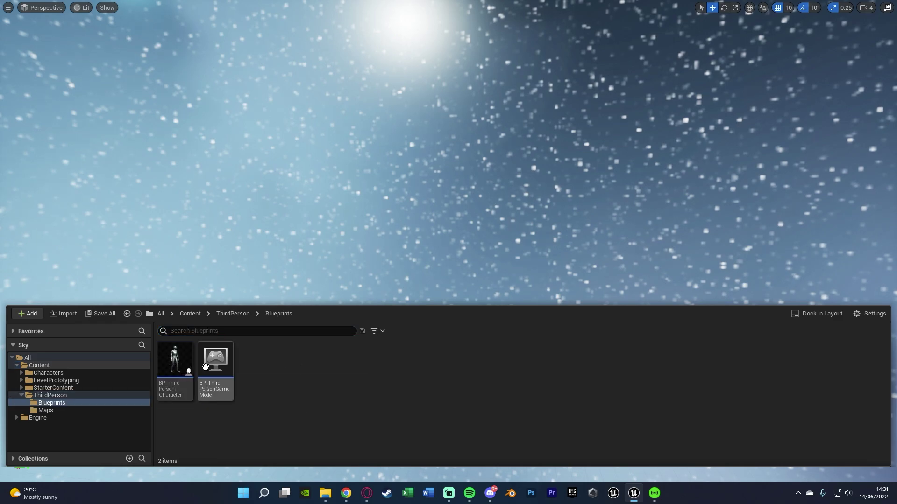
{"action": "double_click", "coordinate": [175, 360]}
{"action": "left_click", "coordinate": [461, 348]}
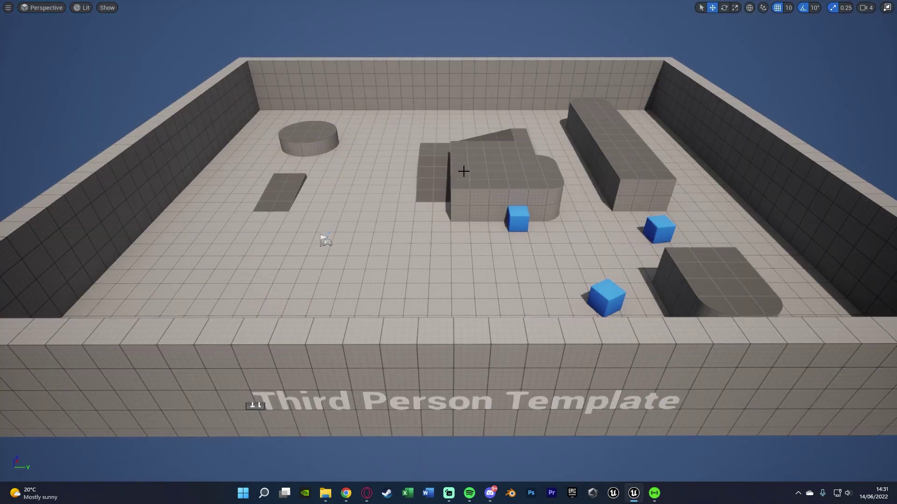
Restore the normal editor layout and assign SpaceSkyBoxMAT to Element 0 of SM_SkySphere in ThirdPersonMap
{"action": "right_click_drag", "start_coordinate": [462, 170], "coordinate": [450, 145]}
{"action": "key", "text": "F11"}
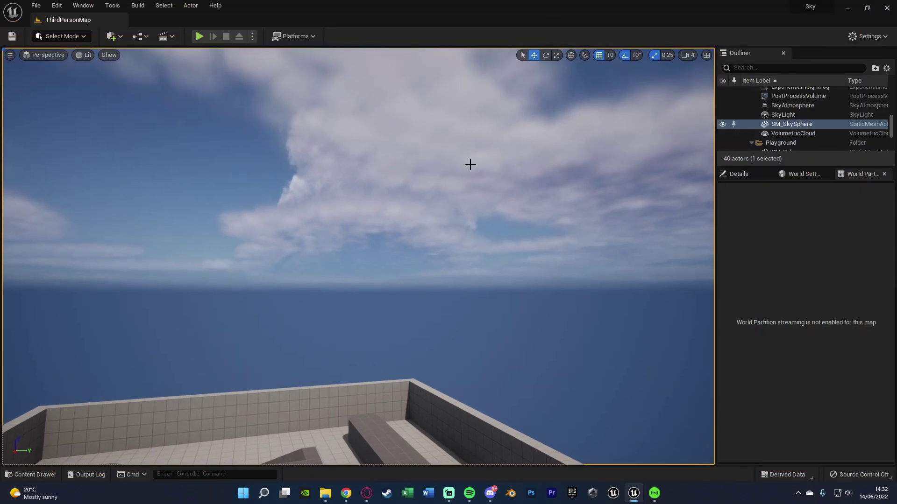
{"action": "left_click", "coordinate": [745, 175]}
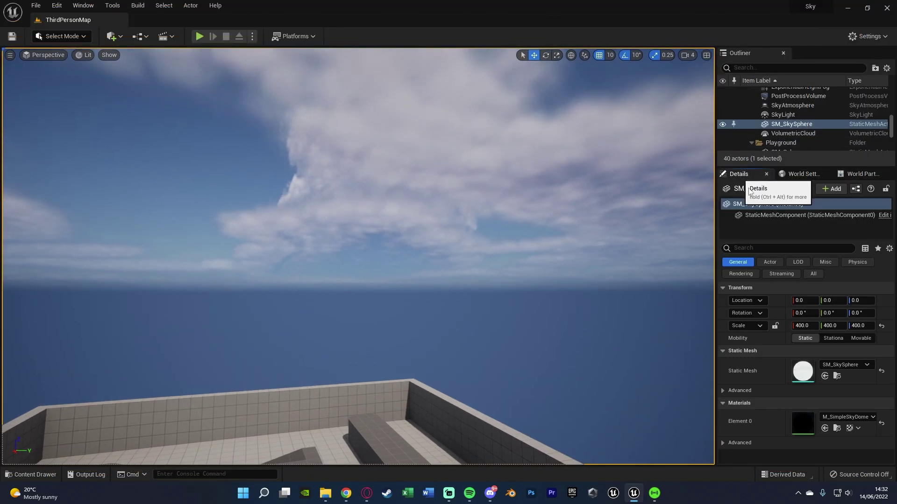
{"action": "left_click", "coordinate": [853, 417]}
{"action": "type", "text": "space"}
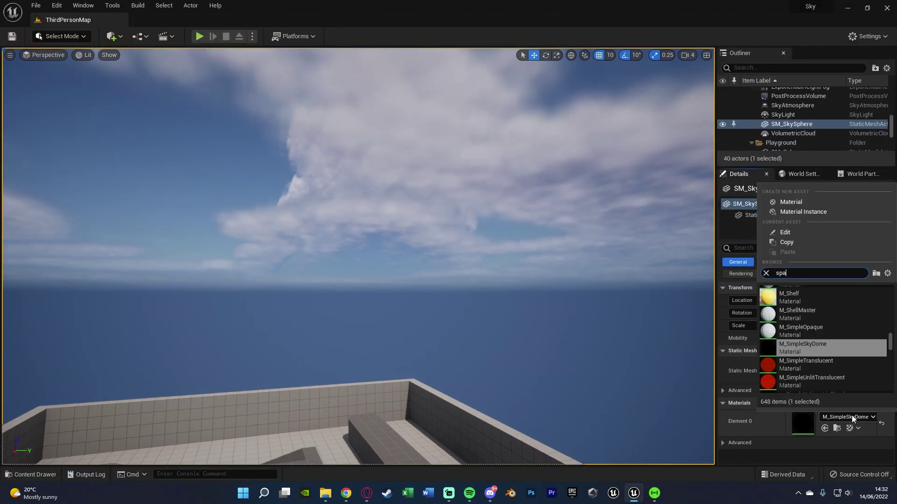
{"action": "left_click", "coordinate": [821, 333]}
Examine how the space material blends with the default atmosphere and clouds in ThirdPersonMap, and deselect the sky sphere
{"action": "right_click_drag", "start_coordinate": [541, 326], "coordinate": [536, 325]}
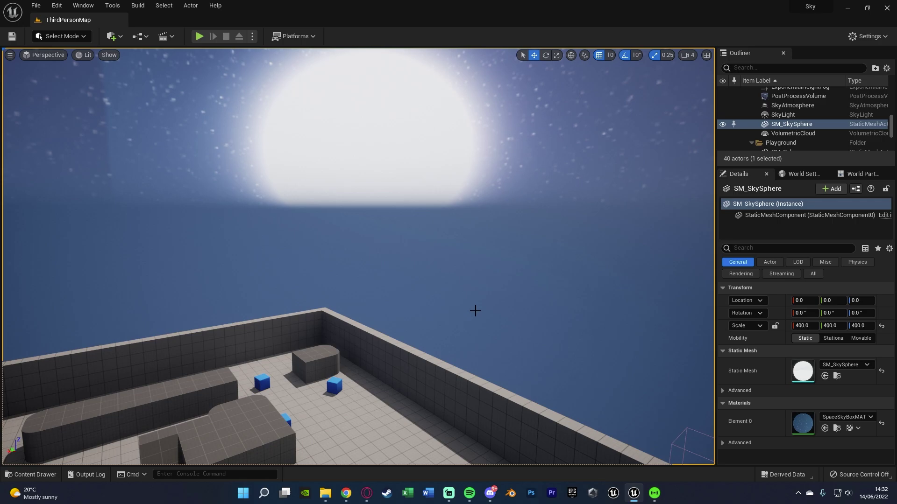
{"action": "right_click_drag", "start_coordinate": [473, 311], "coordinate": [472, 311]}
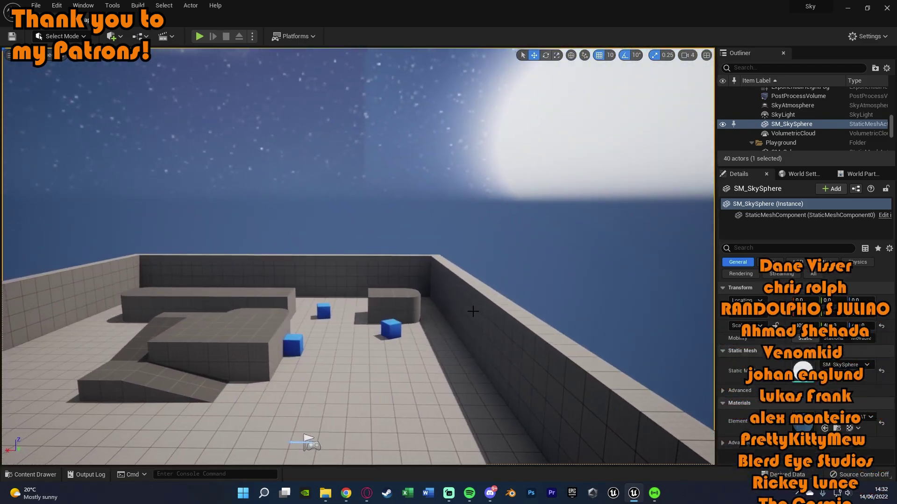
{"action": "left_click", "coordinate": [561, 195]}
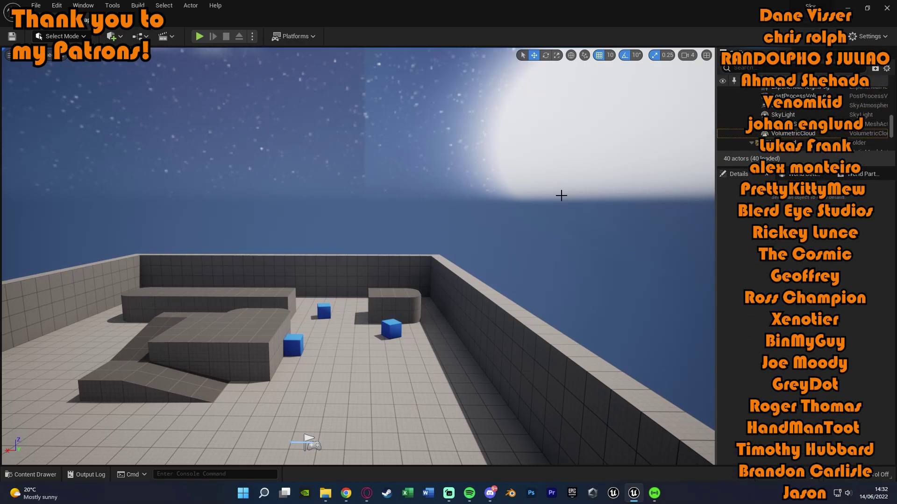
Reopen SpaceLevel and examine its space sky in a full-screen viewport
{"action": "key", "text": "ctrl+space"}
{"action": "key", "text": "ctrl+shift+s"}
{"action": "left_click", "coordinate": [473, 349]}
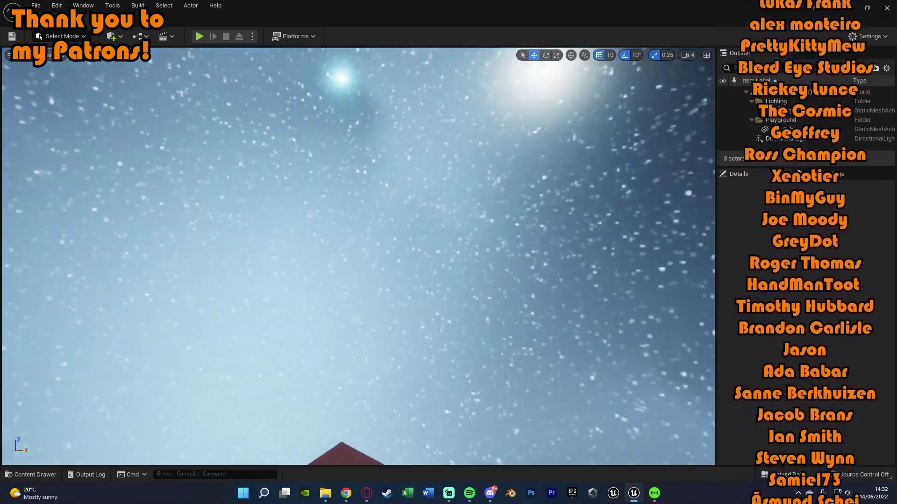
{"action": "right_click_drag", "start_coordinate": [503, 259], "coordinate": [503, 259]}
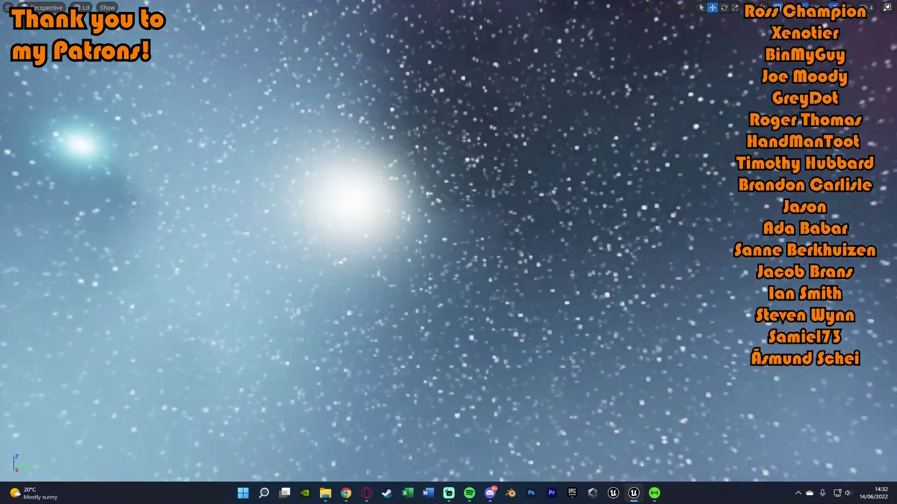